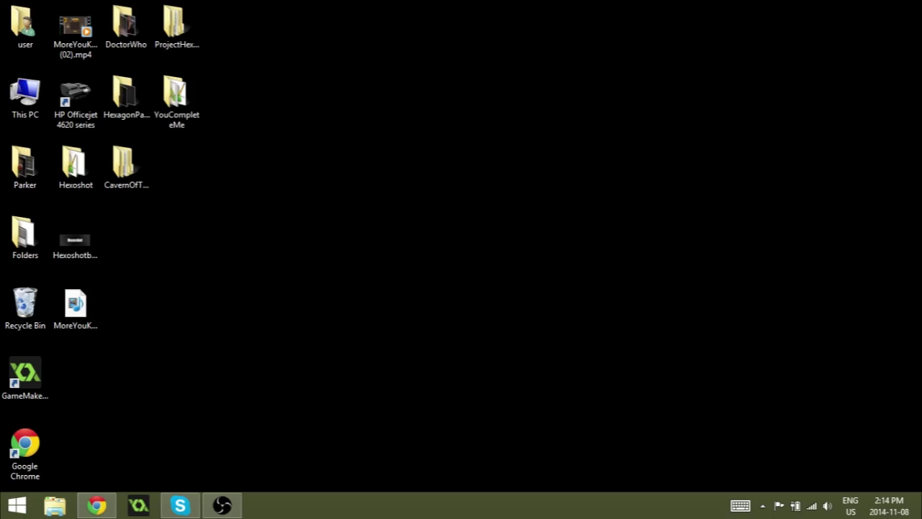
Step: Drag the running OBS recording window from the right edge to the screen centre
{"action": "left_click_drag", "start_coordinate": [921, 260], "coordinate": [421, 61]}
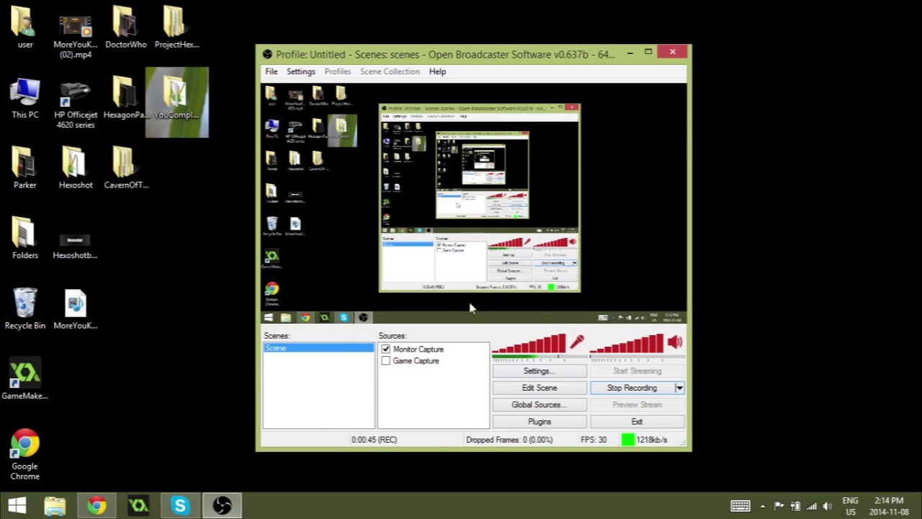
{"action": "left_click", "coordinate": [562, 371]}
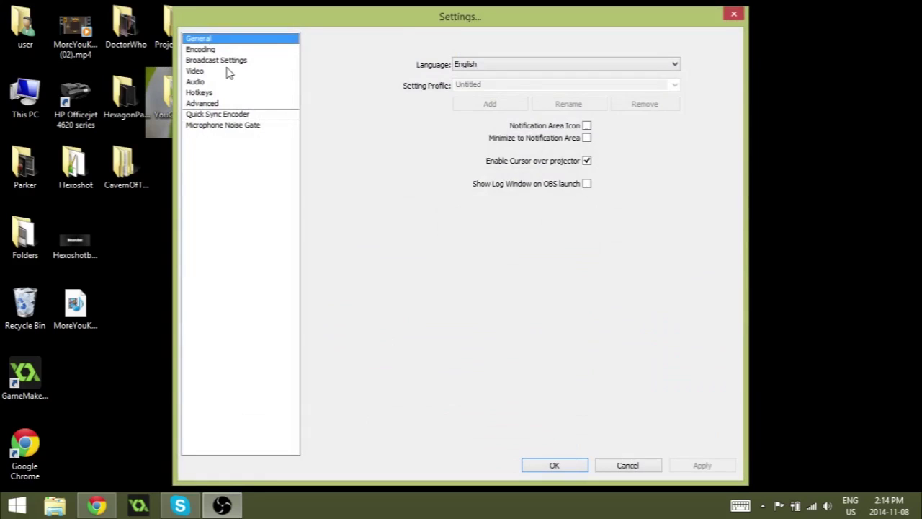
{"action": "left_click", "coordinate": [225, 61]}
{"action": "left_click", "coordinate": [221, 82]}
{"action": "left_click", "coordinate": [216, 72]}
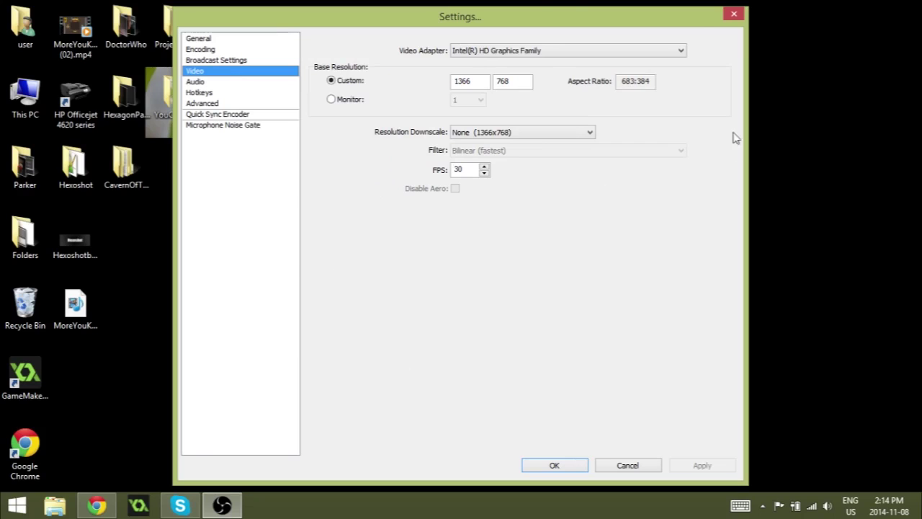
{"action": "left_click", "coordinate": [208, 104]}
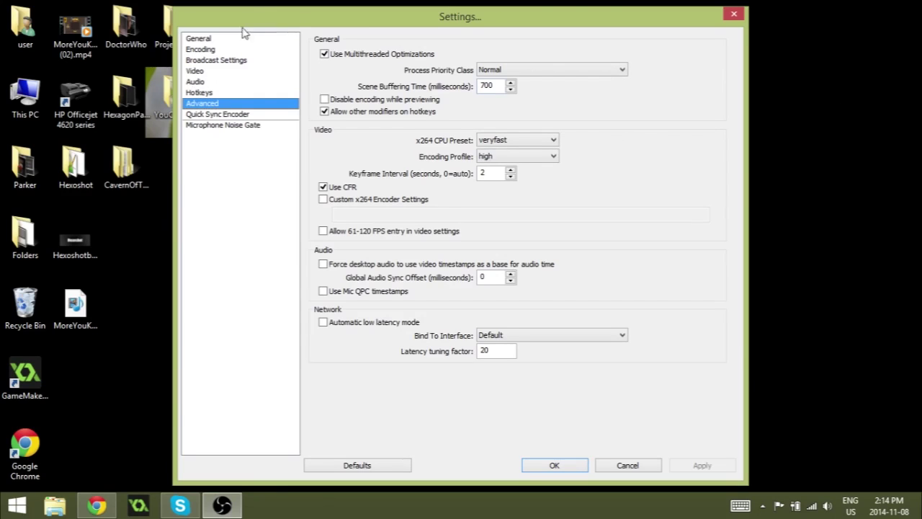
{"action": "left_click", "coordinate": [220, 39]}
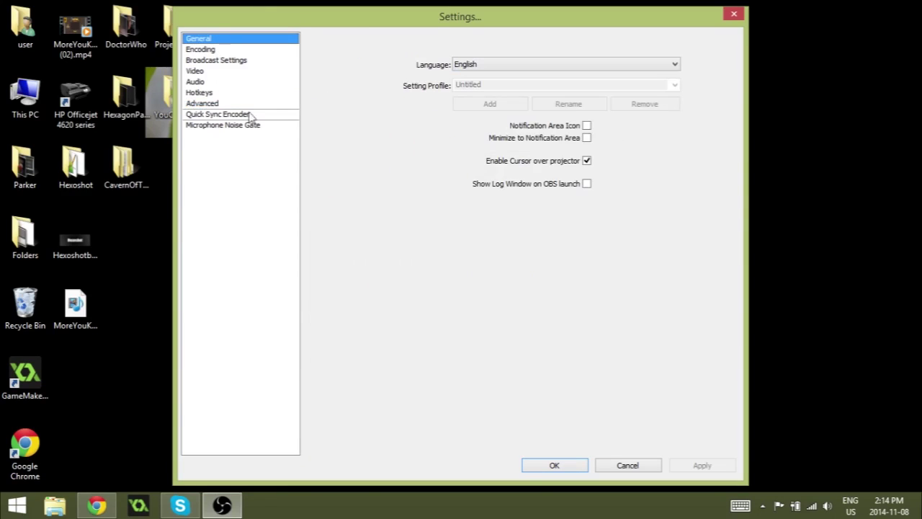
{"action": "left_click", "coordinate": [209, 49]}
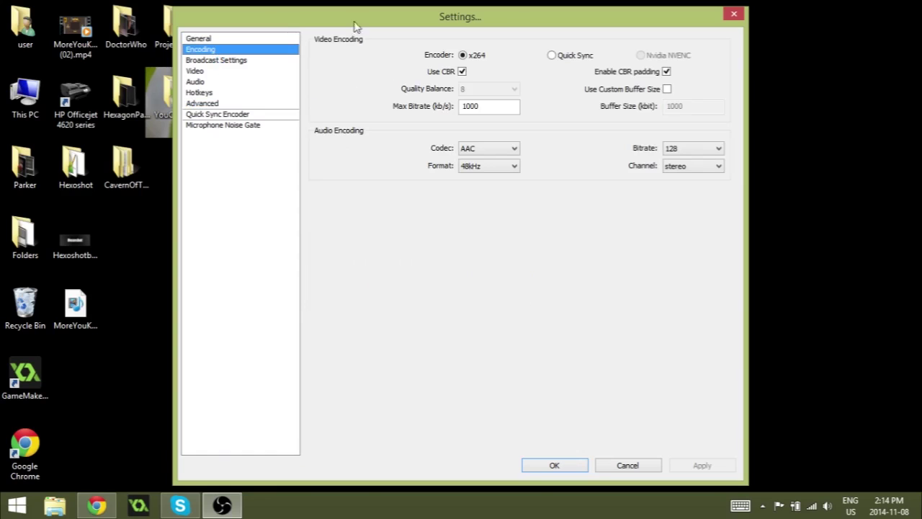
{"action": "left_click", "coordinate": [554, 466]}
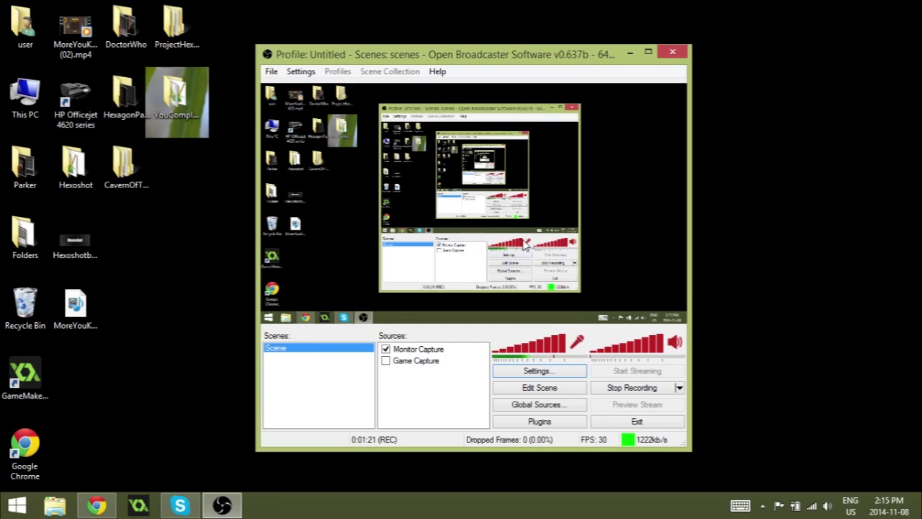
Step: Shift the OBS window lower, then minimize it so only the desktop shows
{"action": "left_click_drag", "start_coordinate": [477, 57], "coordinate": [760, 115]}
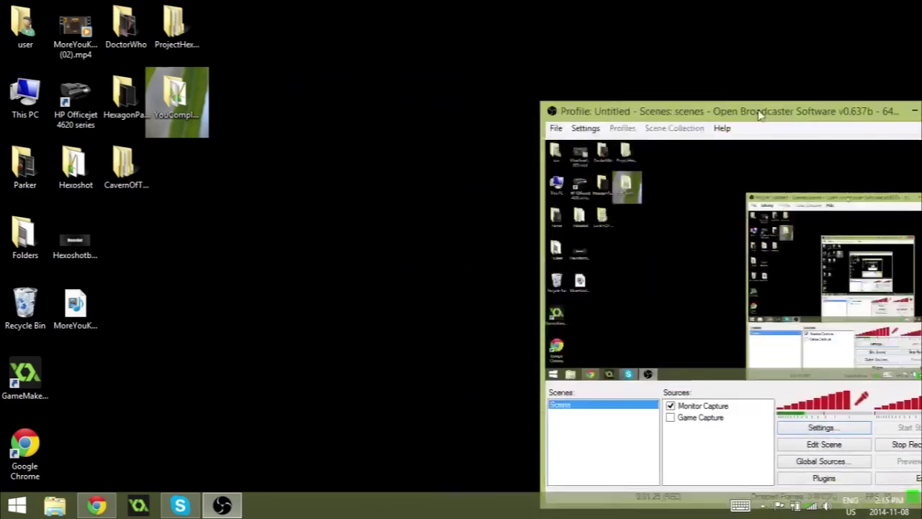
{"action": "key", "text": "super+Down"}
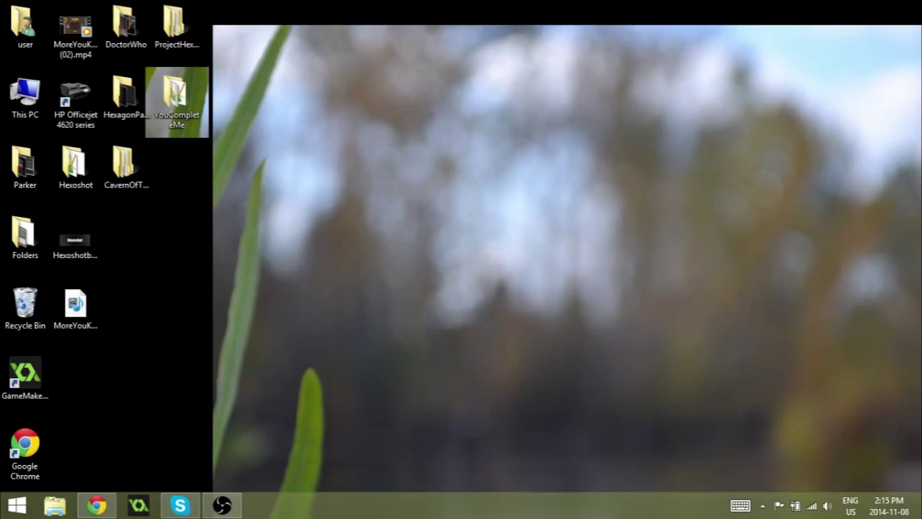
Step: Marquee-select the left-column desktop icons, deselect them, then select the HexagonParticles folder
{"action": "left_click_drag", "start_coordinate": [312, 363], "coordinate": [3, 4]}
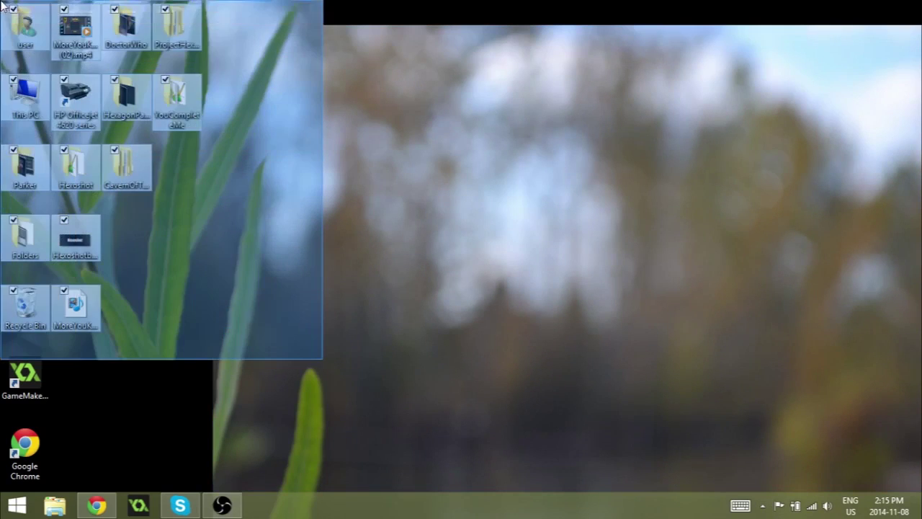
{"action": "left_click_drag", "start_coordinate": [360, 230], "coordinate": [15, 510]}
{"action": "left_click", "coordinate": [386, 279]}
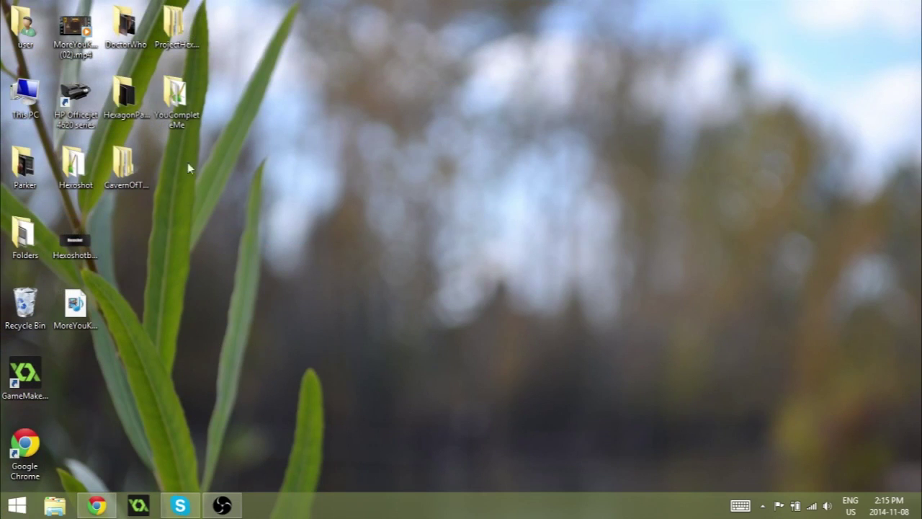
{"action": "left_click", "coordinate": [148, 116]}
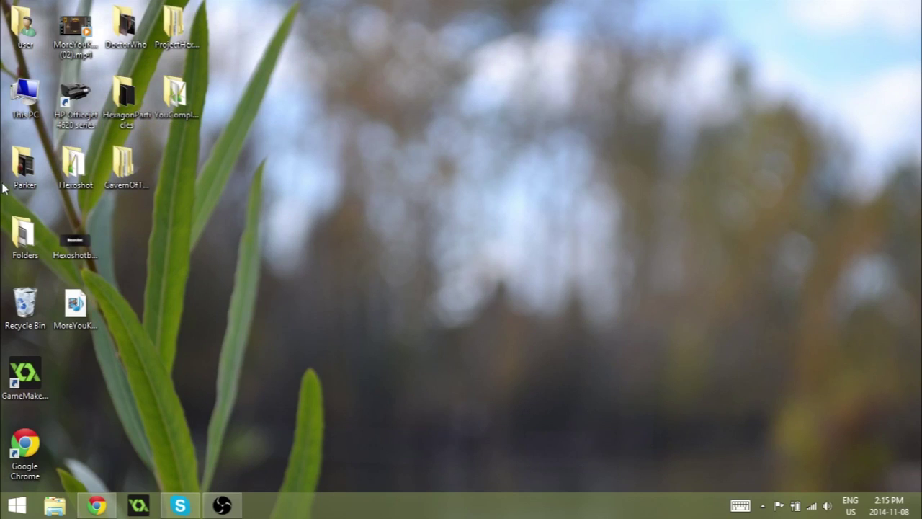
Step: Open the Parker folder, then Aerion, and select its subfolders in turn
{"action": "double_click", "coordinate": [24, 164]}
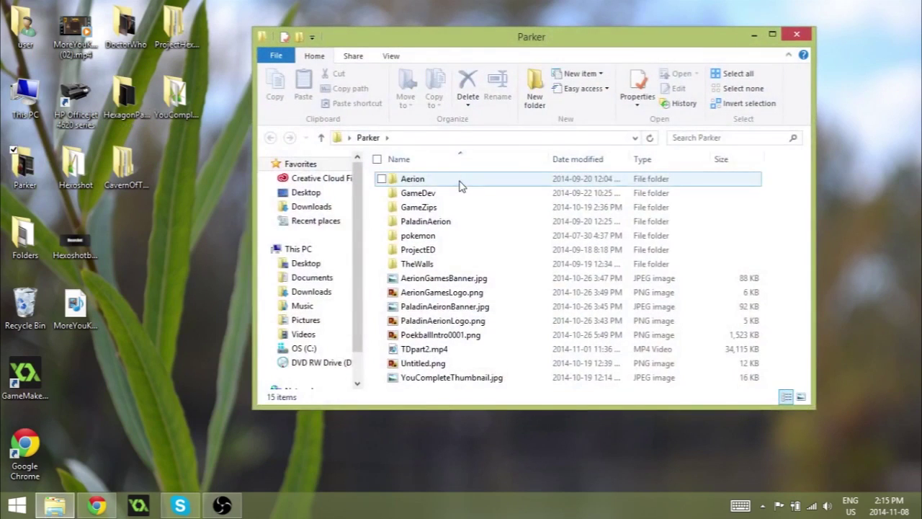
{"action": "double_click", "coordinate": [457, 180]}
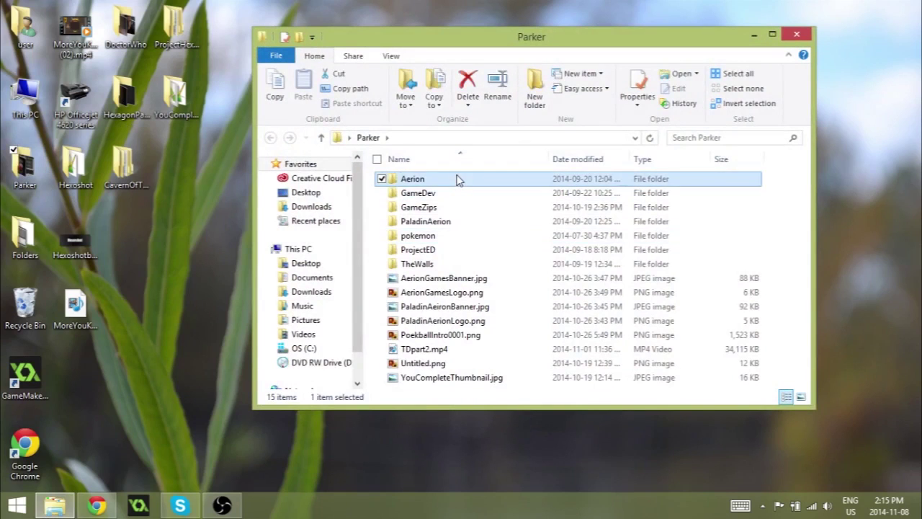
{"action": "left_click_drag", "start_coordinate": [448, 322], "coordinate": [453, 186]}
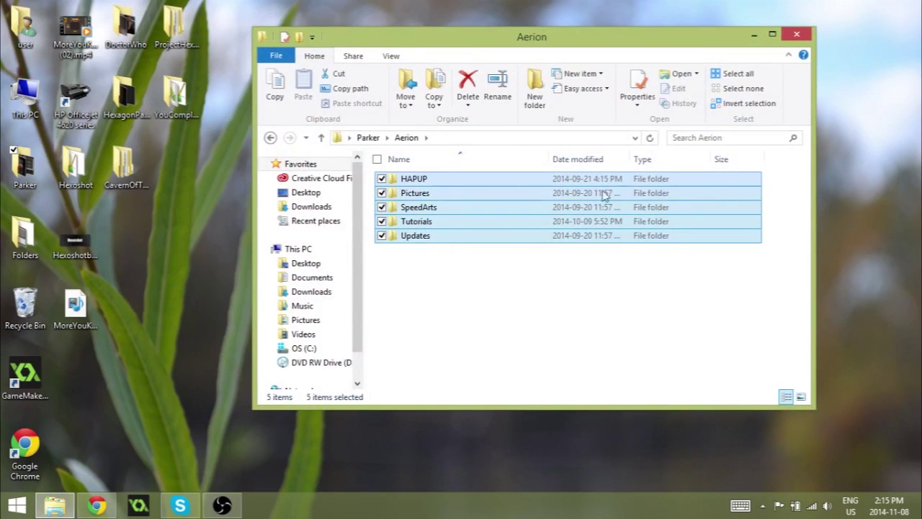
{"action": "left_click", "coordinate": [417, 291]}
{"action": "left_click", "coordinate": [453, 180]}
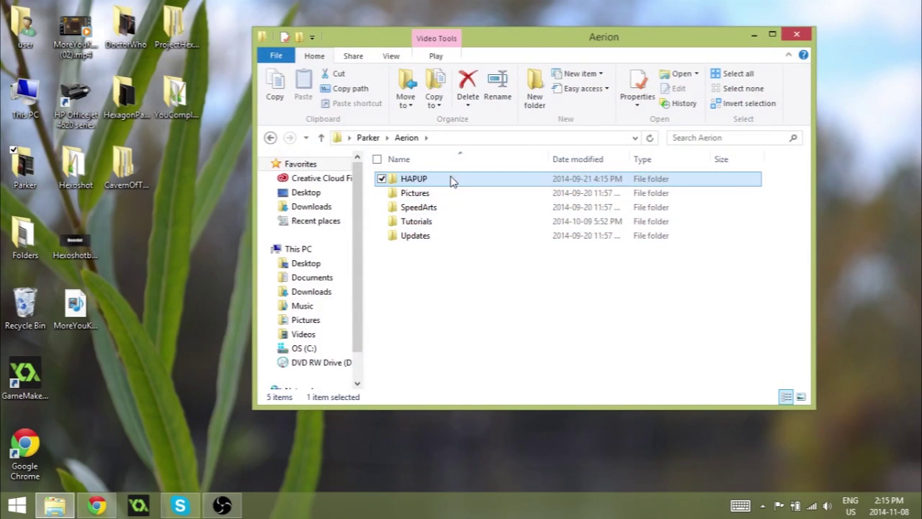
{"action": "left_click", "coordinate": [495, 354]}
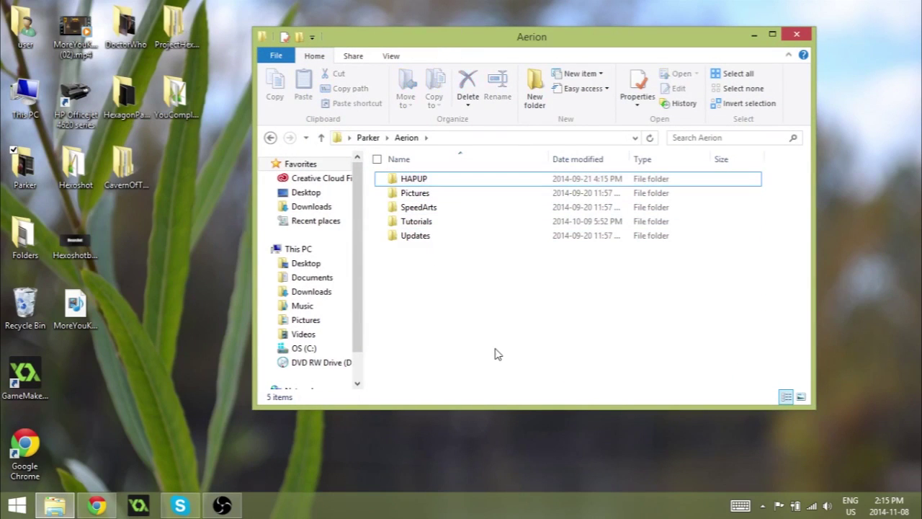
{"action": "left_click", "coordinate": [450, 199]}
Step: Browse Pictures > Thumbnails, viewing the ProgrammingWithParker and ThomasWasAlone folders, then return to Aerion
{"action": "double_click", "coordinate": [449, 199]}
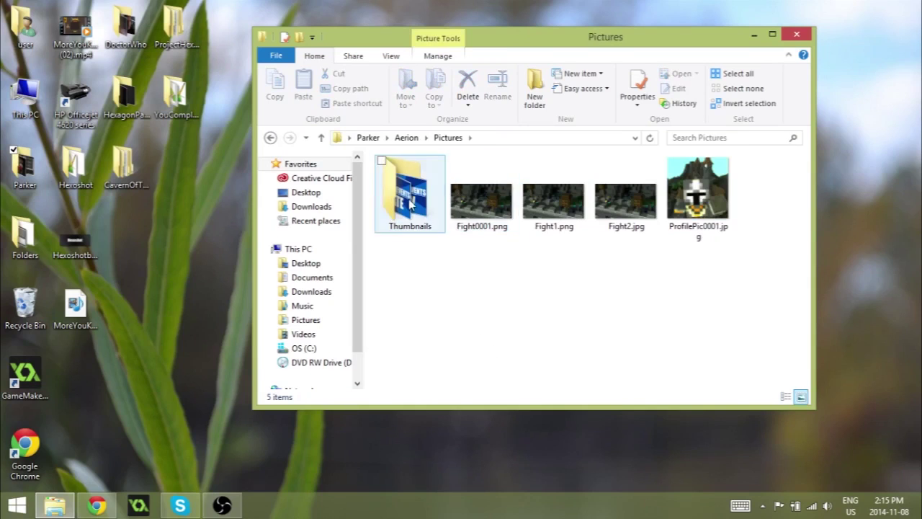
{"action": "double_click", "coordinate": [422, 217]}
{"action": "scroll", "coordinate": [611, 315], "scroll_direction": "down", "scroll_amount": 5}
{"action": "scroll", "coordinate": [611, 314], "scroll_direction": "up", "scroll_amount": 5}
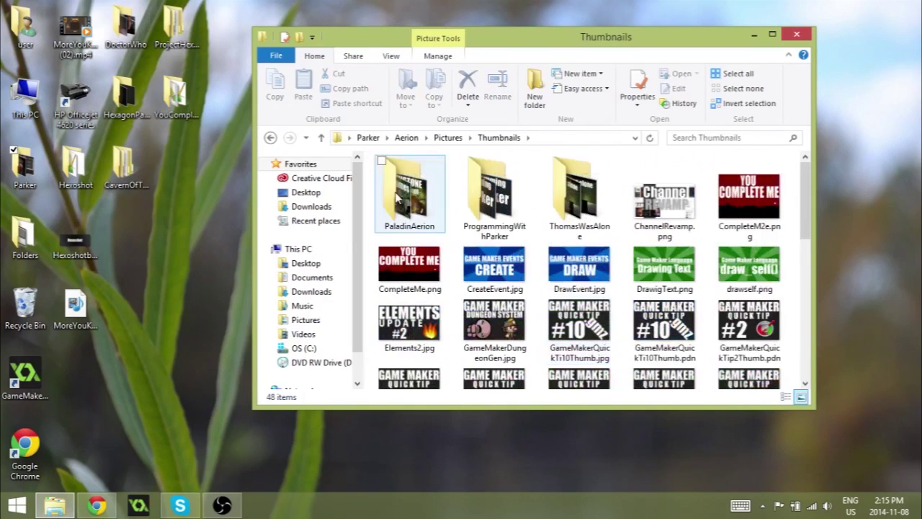
{"action": "double_click", "coordinate": [495, 213]}
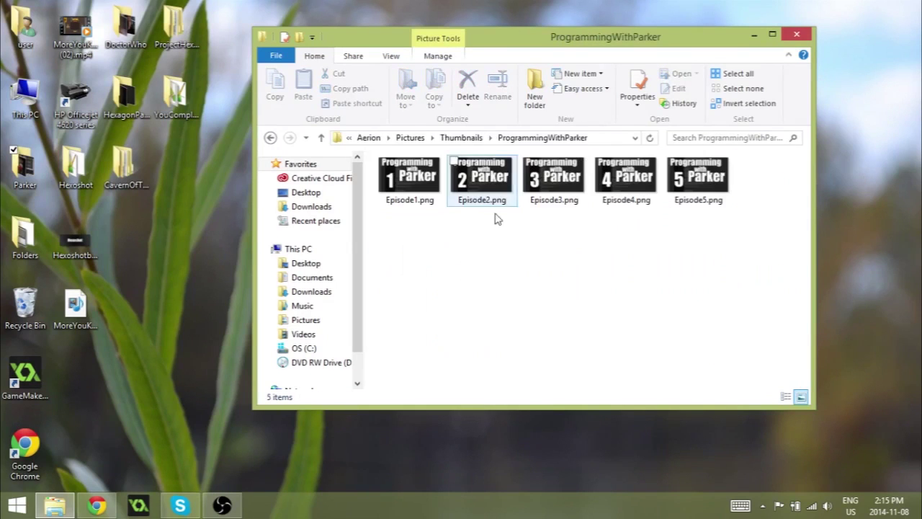
{"action": "left_click", "coordinate": [270, 136]}
{"action": "double_click", "coordinate": [537, 193]}
{"action": "left_click", "coordinate": [271, 138]}
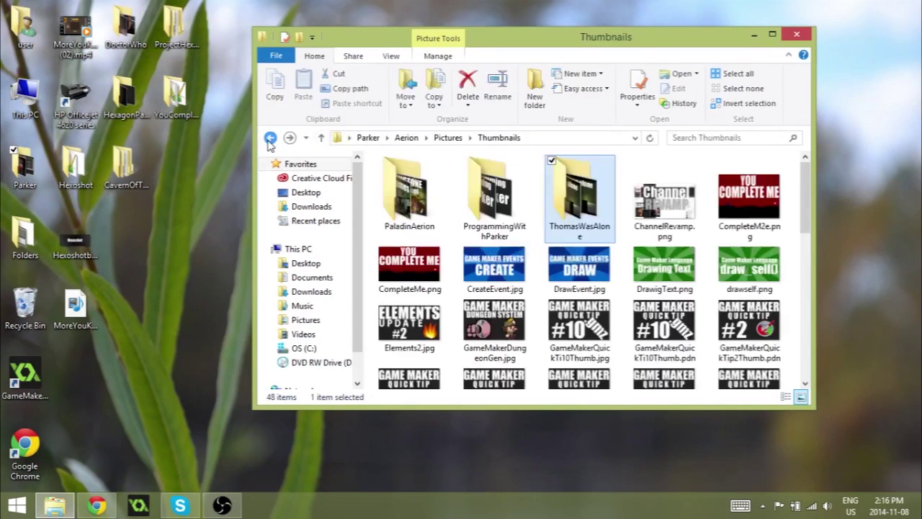
{"action": "left_click", "coordinate": [270, 138]}
{"action": "left_click", "coordinate": [270, 137]}
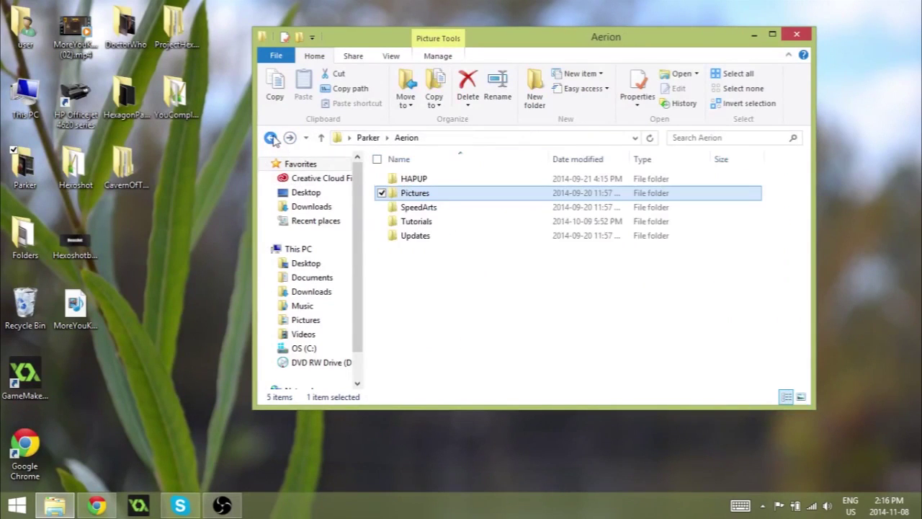
Step: Review the videos in the Tutorials folder, then go back to Aerion
{"action": "left_click", "coordinate": [454, 227]}
{"action": "double_click", "coordinate": [454, 227]}
{"action": "scroll", "coordinate": [454, 262], "scroll_direction": "down", "scroll_amount": 10}
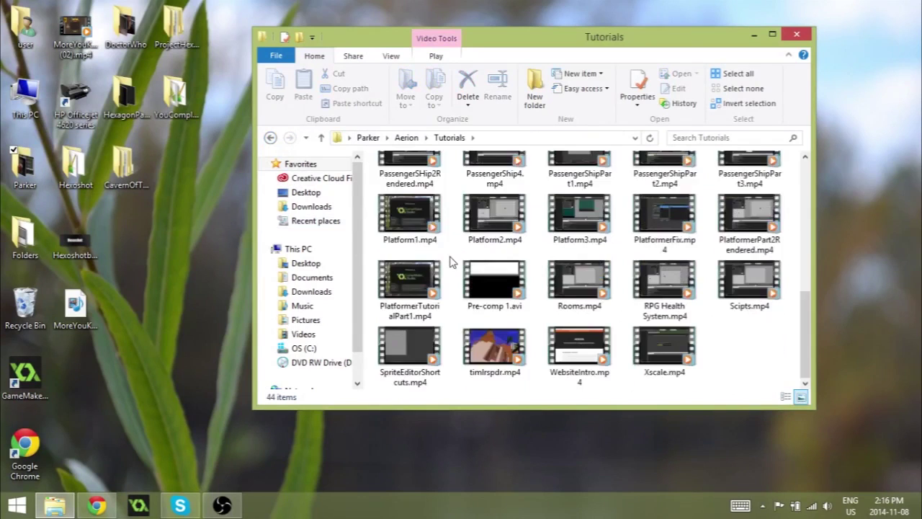
{"action": "scroll", "coordinate": [454, 262], "scroll_direction": "up", "scroll_amount": 4}
{"action": "scroll", "coordinate": [475, 274], "scroll_direction": "down", "scroll_amount": 5}
{"action": "scroll", "coordinate": [505, 295], "scroll_direction": "up", "scroll_amount": 10}
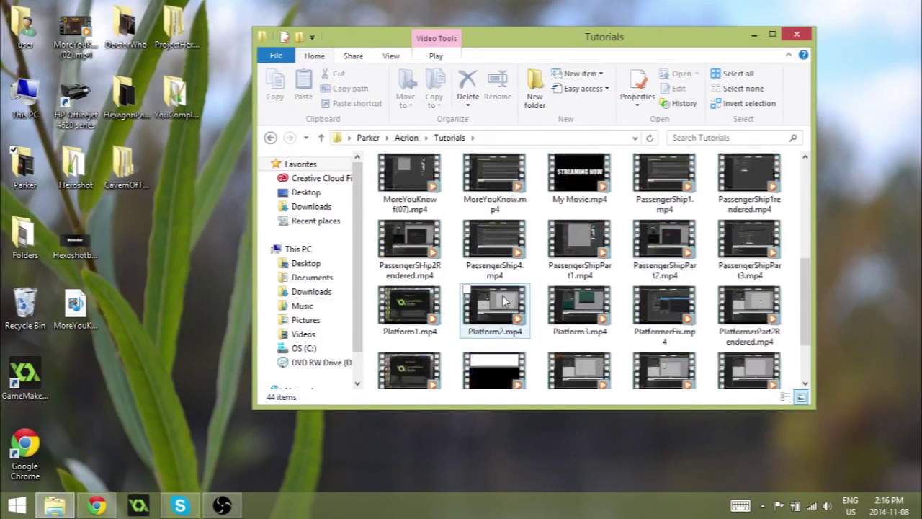
{"action": "left_click", "coordinate": [271, 137]}
Step: Check the videos in the Updates folder, return to Aerion and close the window
{"action": "left_click", "coordinate": [469, 239]}
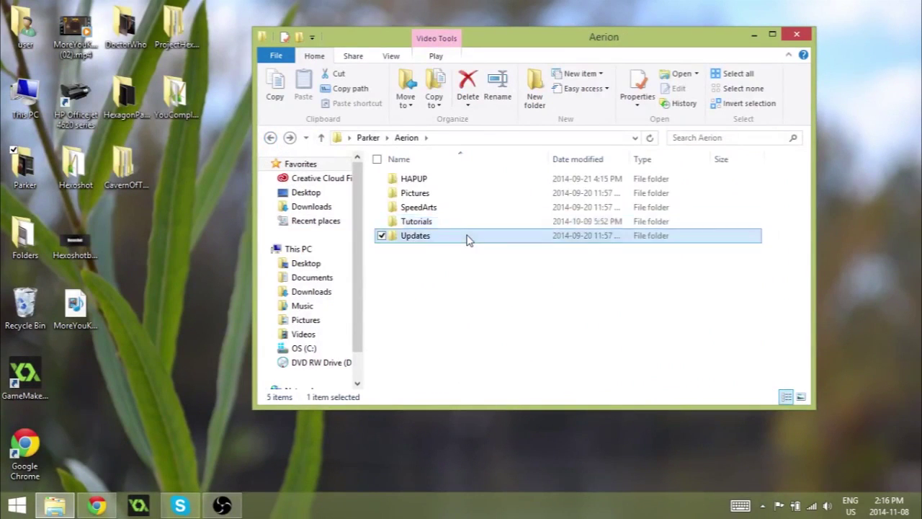
{"action": "double_click", "coordinate": [469, 239]}
{"action": "left_click", "coordinate": [271, 138]}
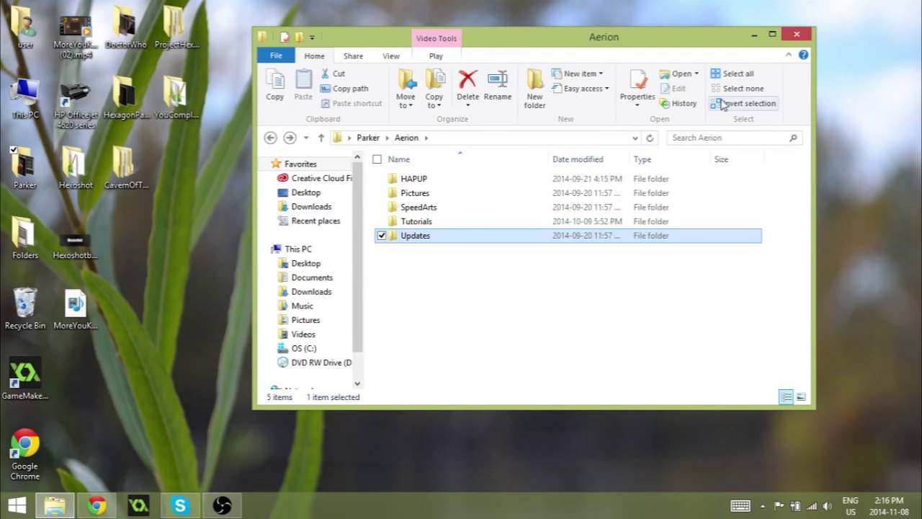
{"action": "left_click", "coordinate": [795, 35]}
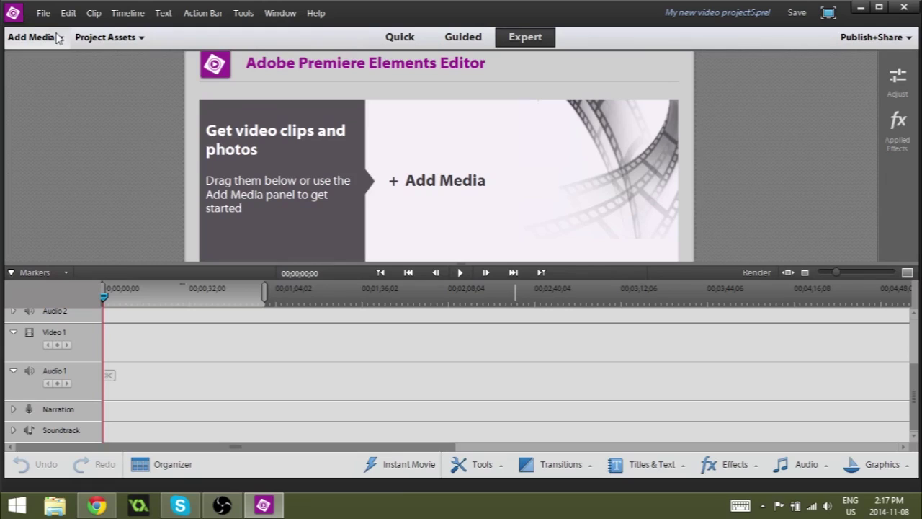
Step: Set the Computer export to AVCHD with the MP4 - HD 720p 24 preset
{"action": "left_click", "coordinate": [878, 38]}
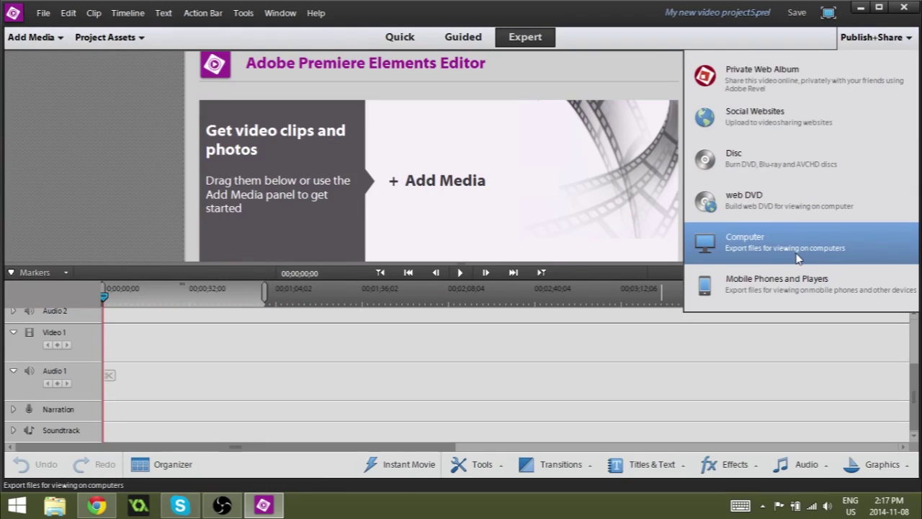
{"action": "left_click", "coordinate": [795, 250]}
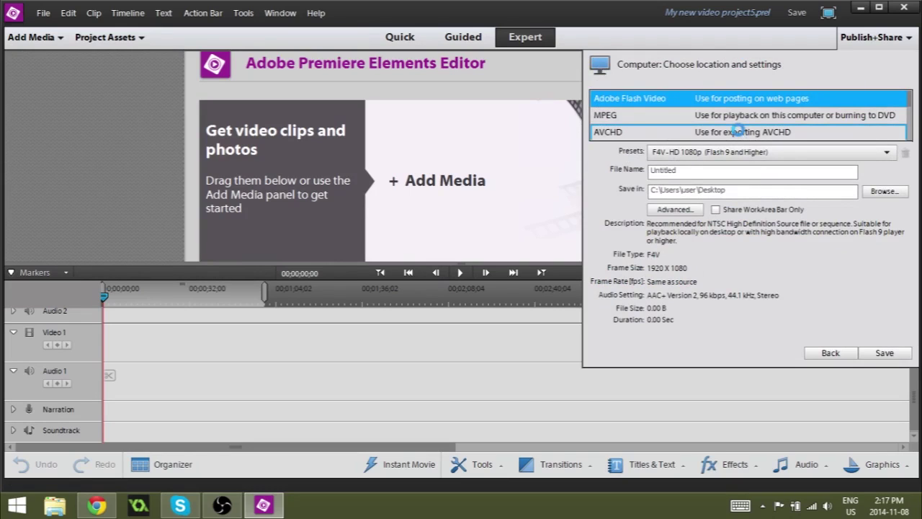
{"action": "left_click", "coordinate": [636, 134]}
{"action": "left_click", "coordinate": [674, 159]}
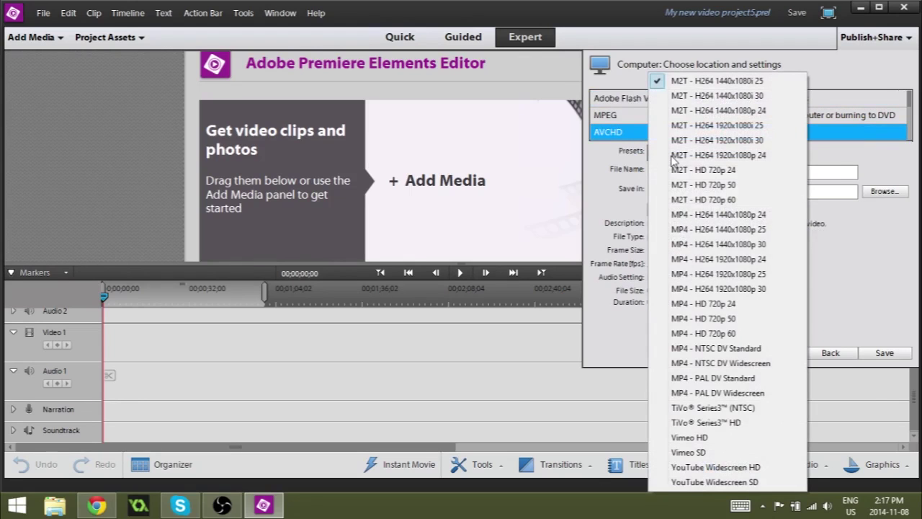
{"action": "left_click", "coordinate": [746, 315]}
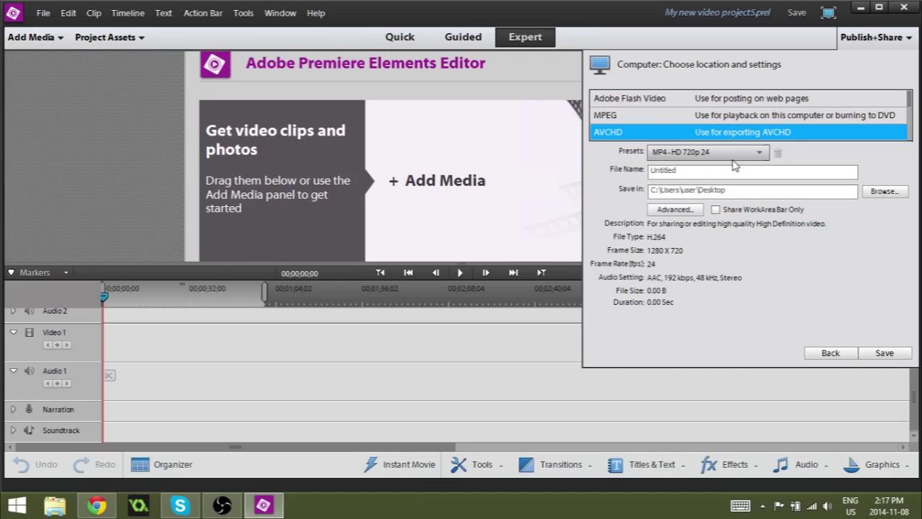
Step: Leave the publishing panel and open Add Media > Files and folders
{"action": "left_click", "coordinate": [830, 353]}
{"action": "left_click", "coordinate": [638, 370]}
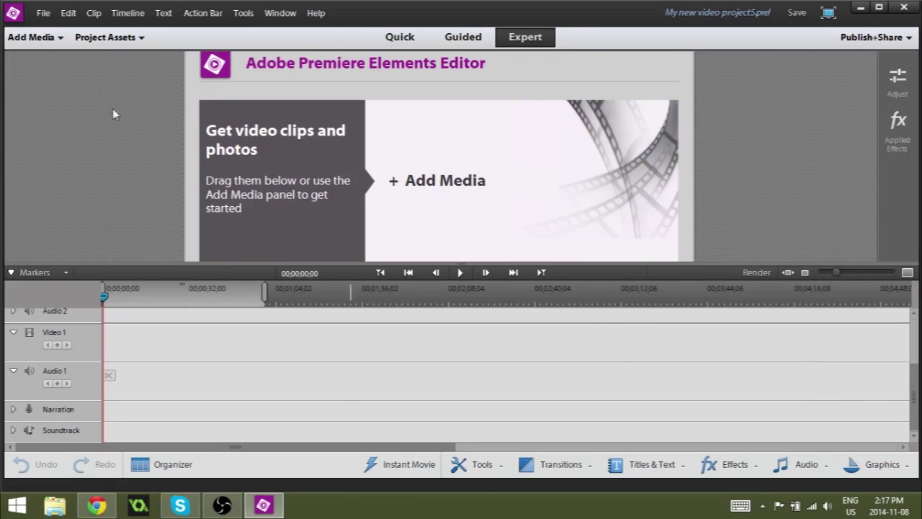
{"action": "left_click", "coordinate": [37, 39]}
{"action": "left_click", "coordinate": [56, 148]}
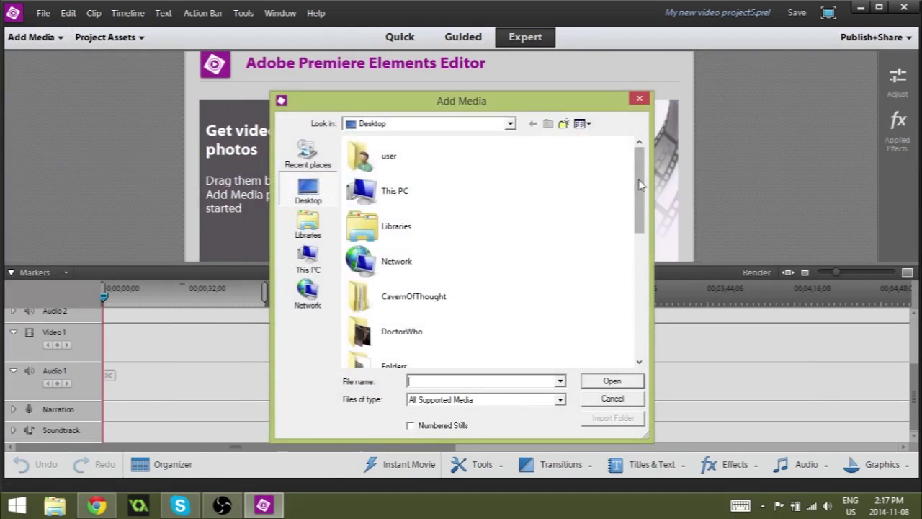
Step: Navigate to DoctorWho > VideoFiles and import StepEventst.mp4
{"action": "left_click_drag", "start_coordinate": [639, 185], "coordinate": [626, 324]}
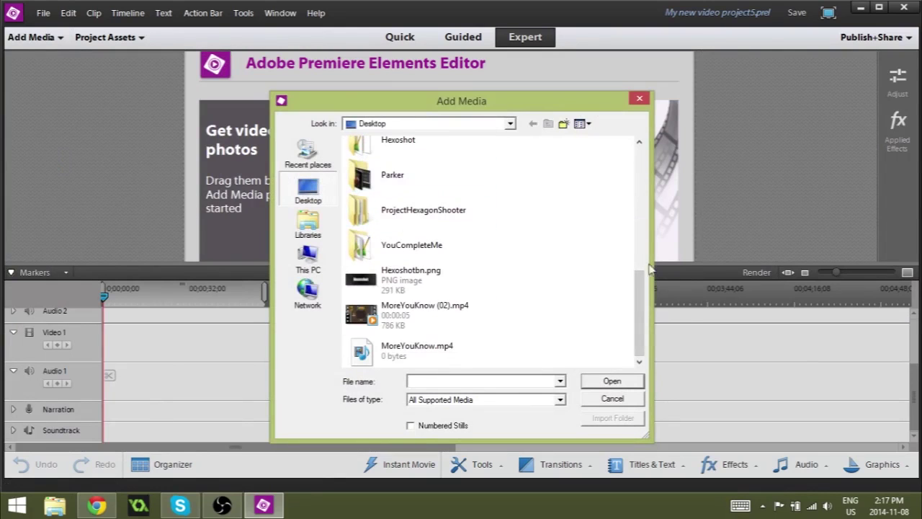
{"action": "scroll", "coordinate": [641, 243], "scroll_direction": "up", "scroll_amount": 3}
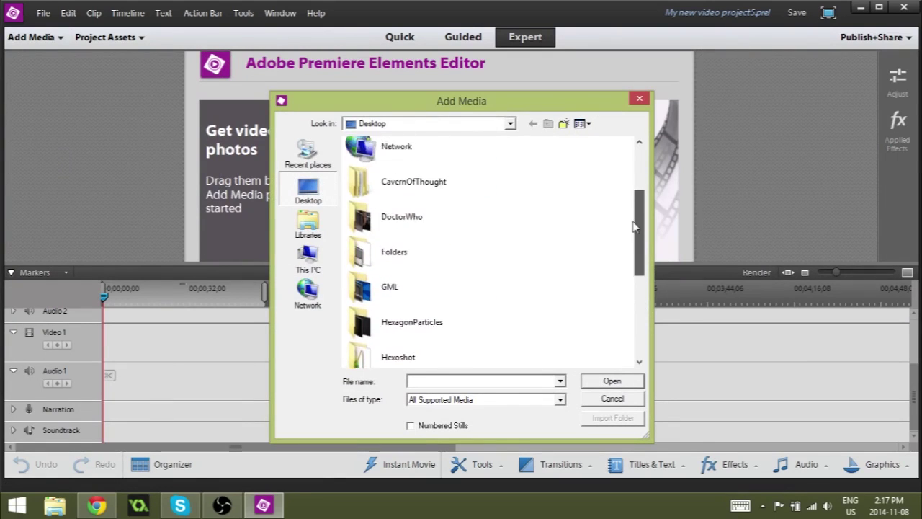
{"action": "scroll", "coordinate": [634, 227], "scroll_direction": "up", "scroll_amount": 2}
{"action": "scroll", "coordinate": [630, 191], "scroll_direction": "down", "scroll_amount": 2}
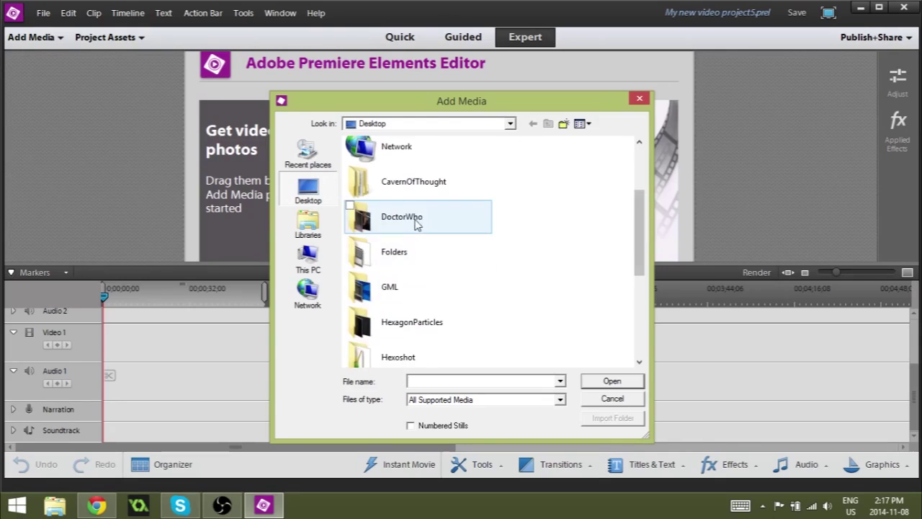
{"action": "double_click", "coordinate": [417, 225]}
{"action": "double_click", "coordinate": [384, 191]}
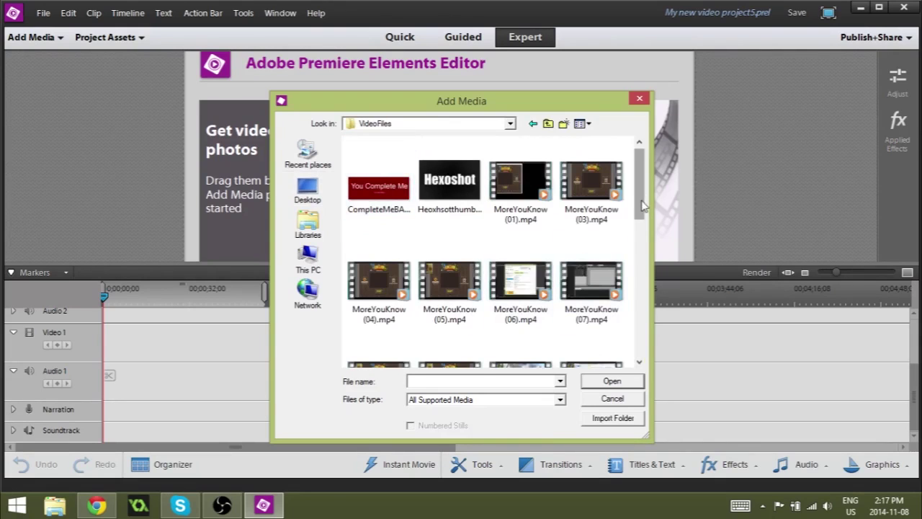
{"action": "left_click_drag", "start_coordinate": [644, 207], "coordinate": [656, 334]}
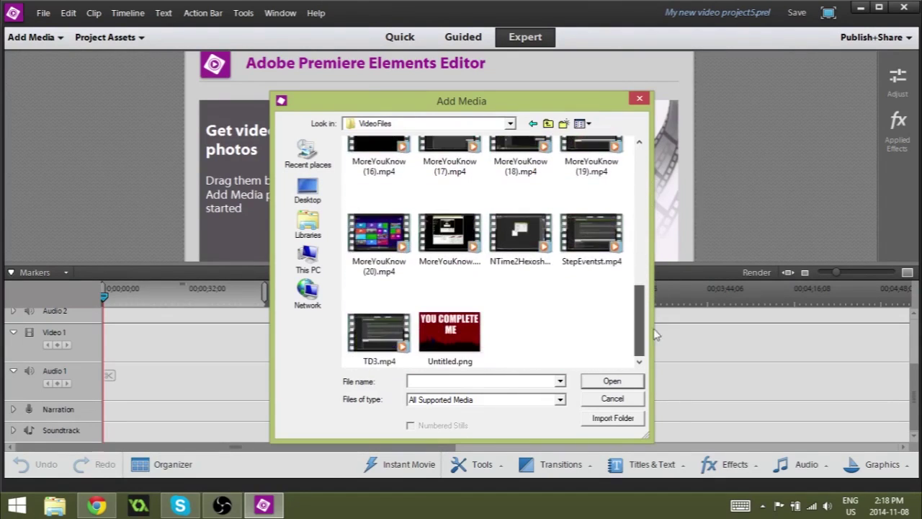
{"action": "double_click", "coordinate": [595, 238]}
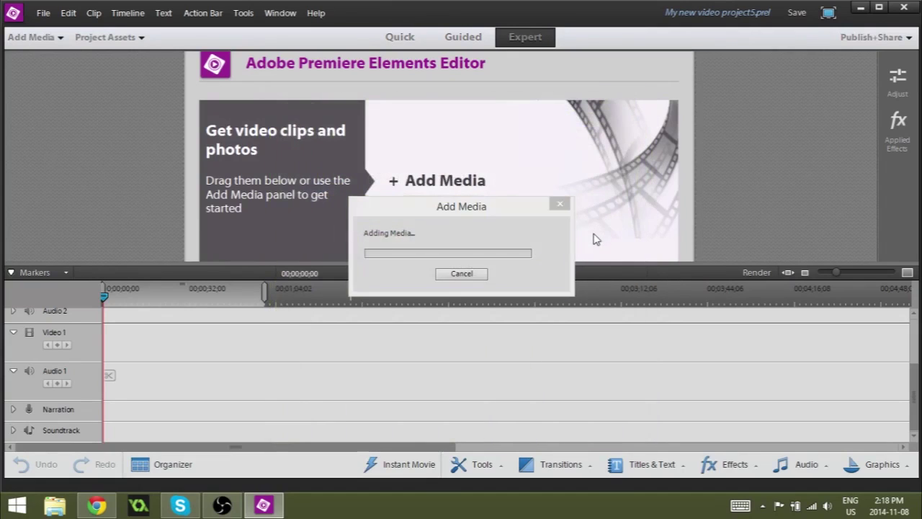
Step: Place StepEventst.mp4 on the timeline and find the cut point near 04;41;04
{"action": "left_click_drag", "start_coordinate": [74, 101], "coordinate": [107, 358]}
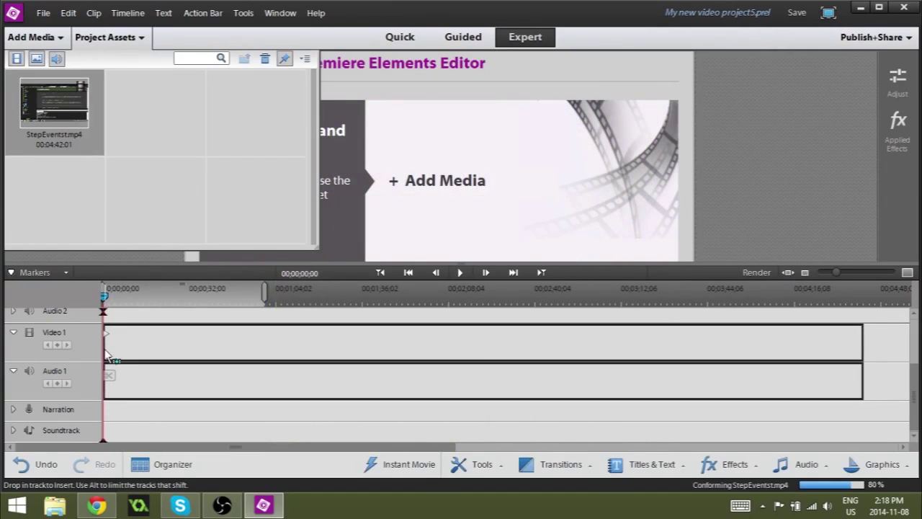
{"action": "left_click", "coordinate": [134, 40]}
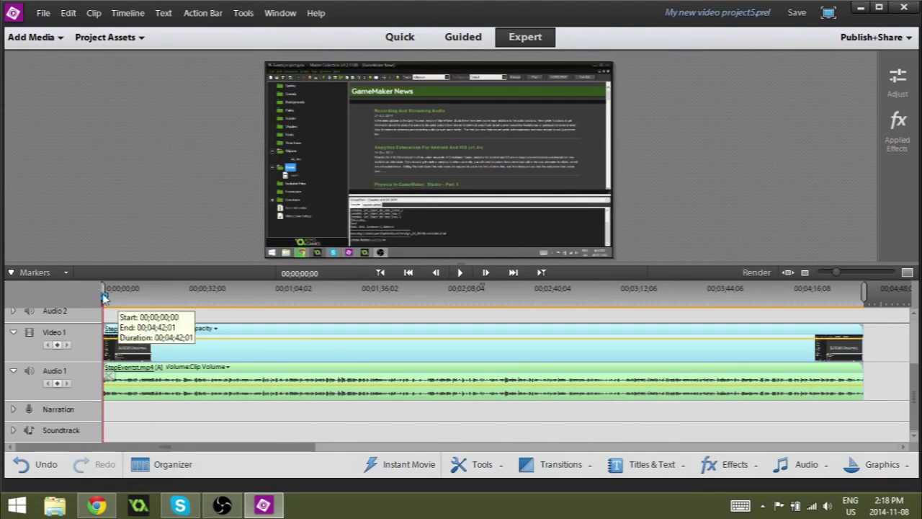
{"action": "left_click_drag", "start_coordinate": [124, 299], "coordinate": [486, 296]}
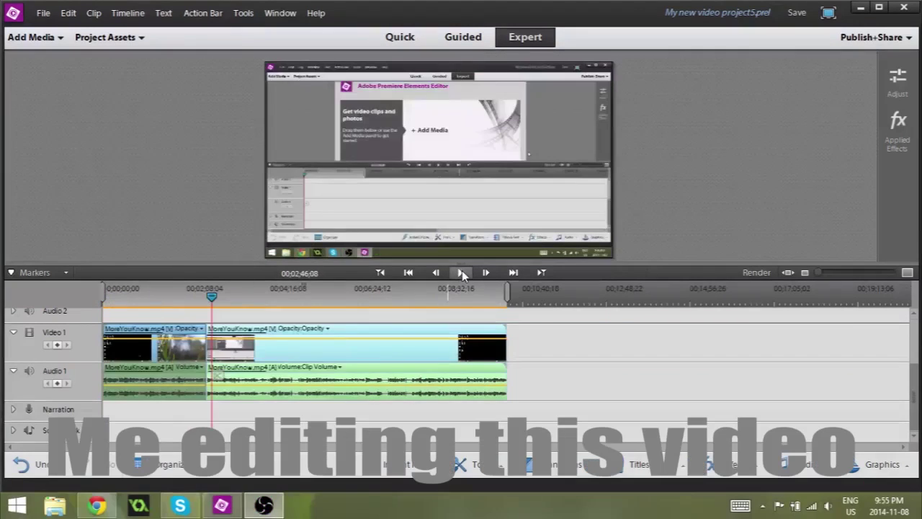
{"action": "left_click", "coordinate": [462, 272]}
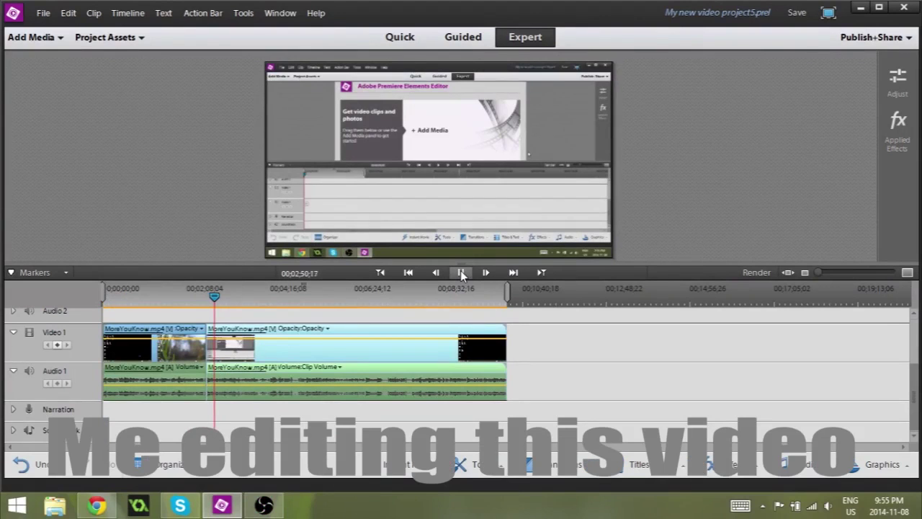
{"action": "left_click", "coordinate": [289, 301]}
{"action": "left_click_drag", "start_coordinate": [289, 311], "coordinate": [291, 312]}
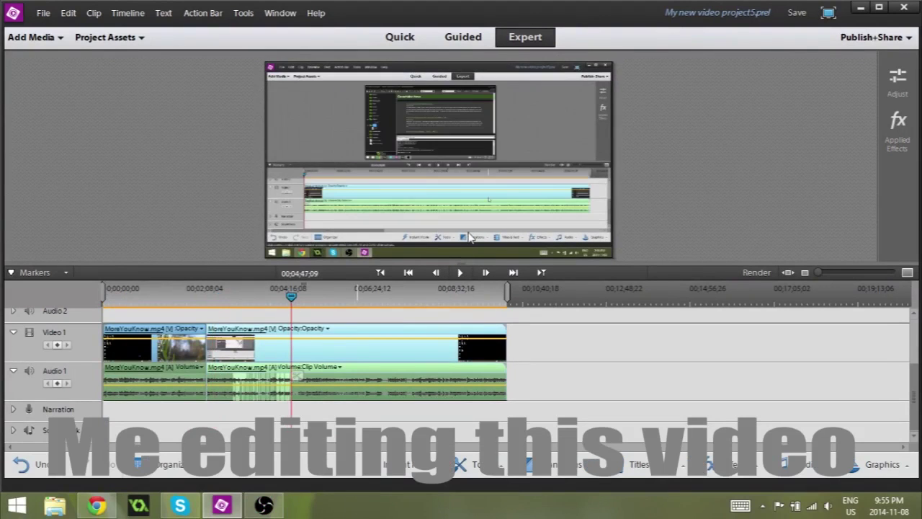
{"action": "left_click", "coordinate": [460, 273]}
{"action": "left_click", "coordinate": [460, 273]}
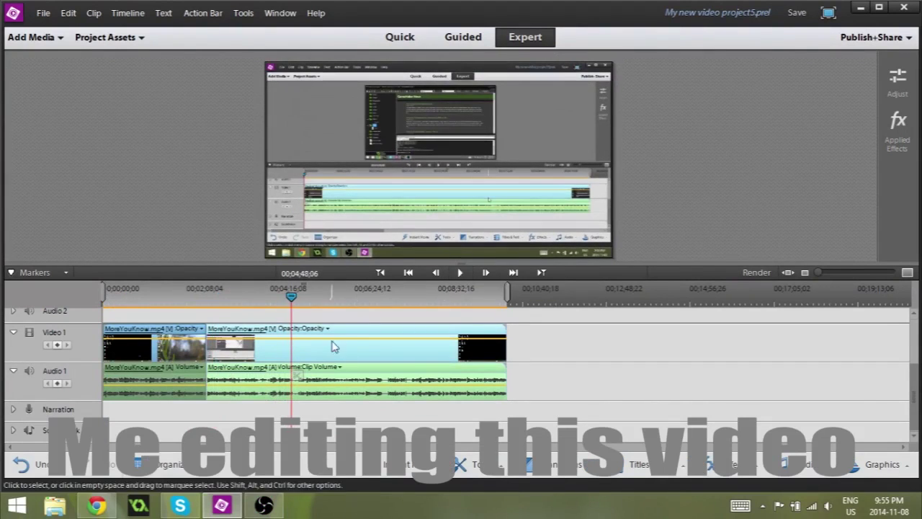
Step: Split the clip at the playhead and replace the following piece from project assets
{"action": "key", "text": "ctrl+k"}
{"action": "left_click", "coordinate": [298, 306]}
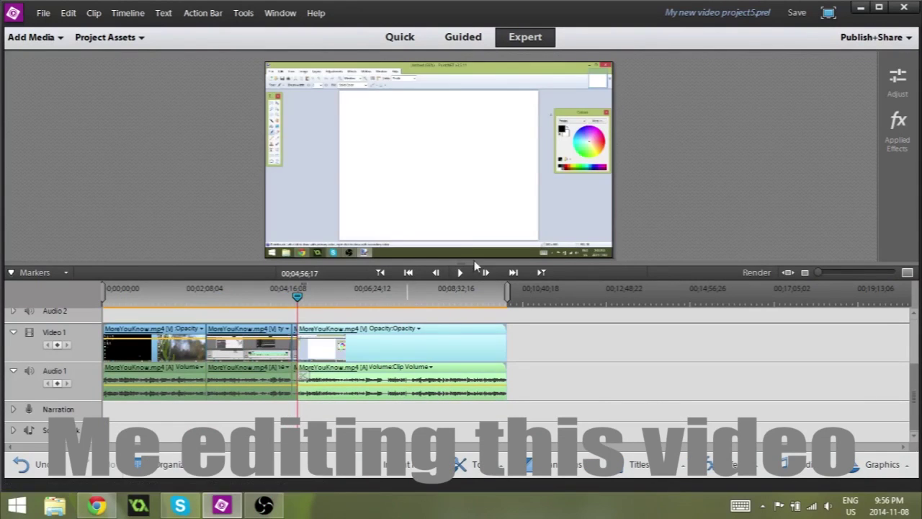
{"action": "right_click", "coordinate": [298, 350]}
{"action": "left_click", "coordinate": [369, 125]}
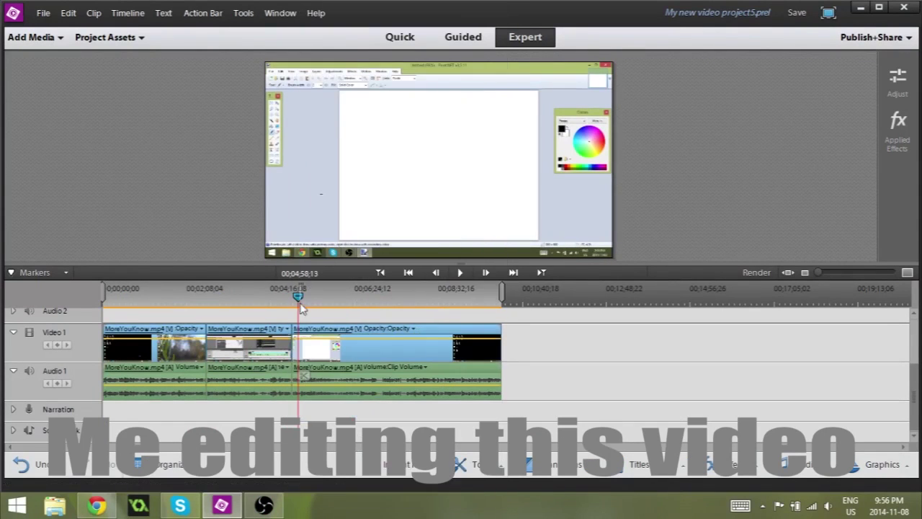
Step: Split the third clip near 06;43;20 and remove the unwanted piece with Delete and Close Gap
{"action": "left_click", "coordinate": [460, 273]}
{"action": "left_click_drag", "start_coordinate": [338, 301], "coordinate": [368, 299]}
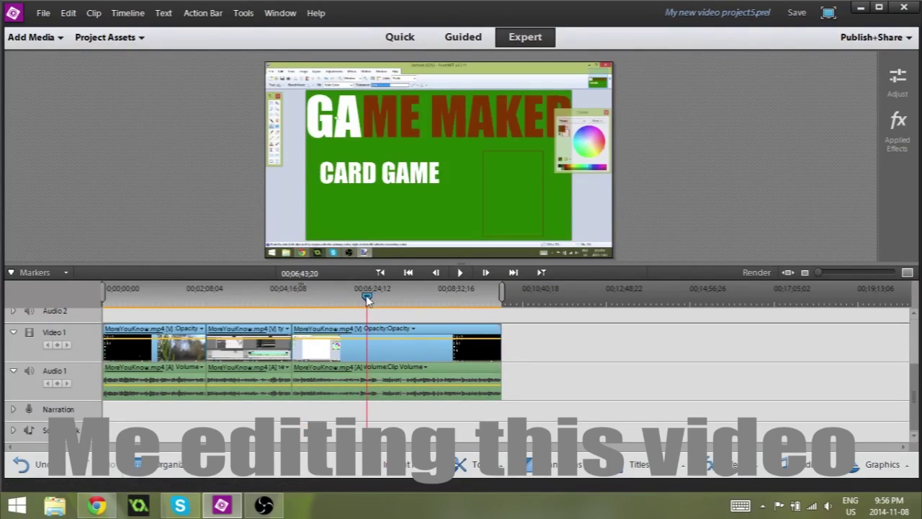
{"action": "left_click", "coordinate": [460, 273]}
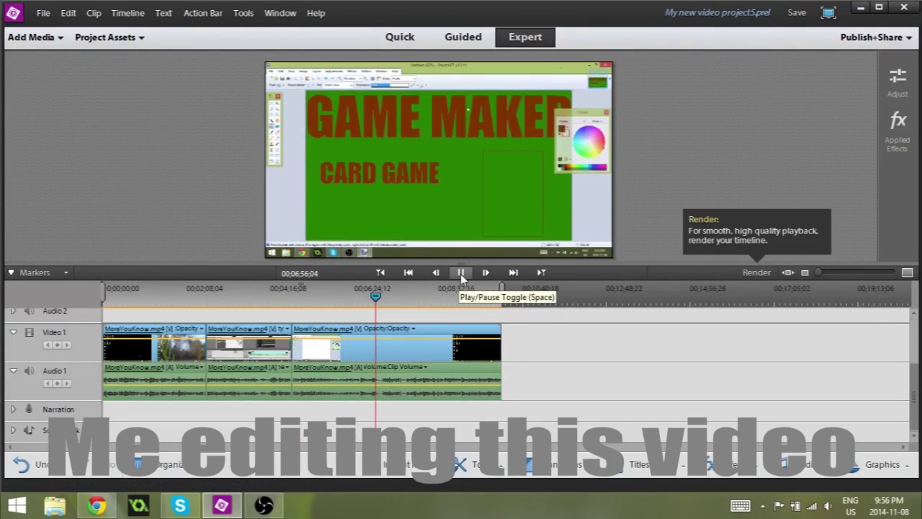
{"action": "left_click", "coordinate": [460, 273]}
{"action": "left_click", "coordinate": [382, 288]}
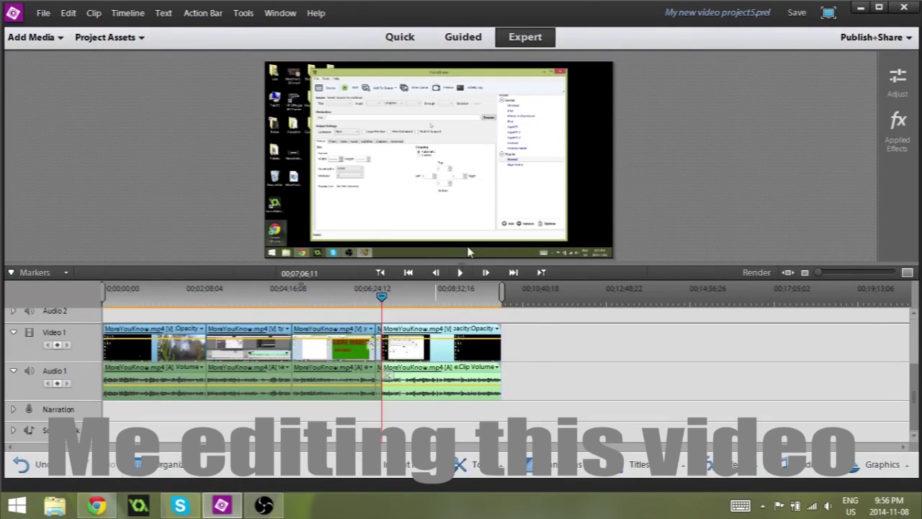
{"action": "right_click", "coordinate": [382, 349]}
{"action": "left_click", "coordinate": [453, 79]}
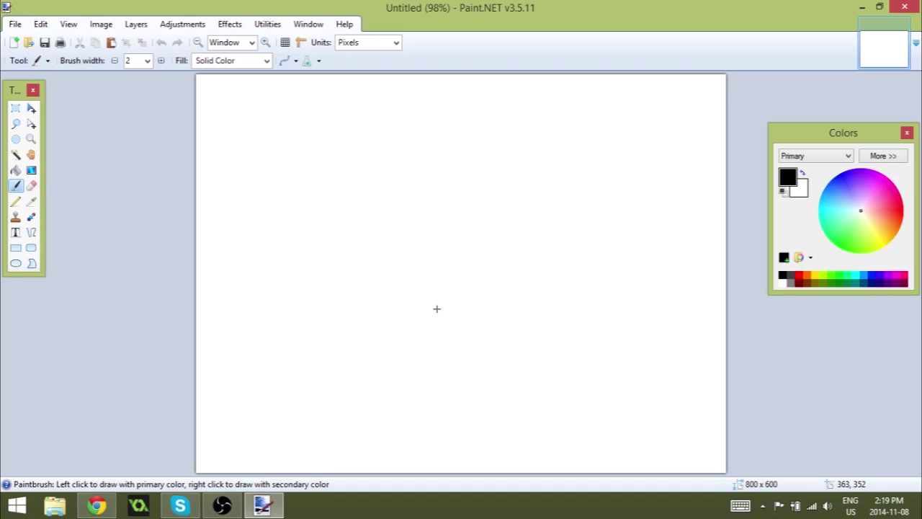
Step: Create a new 1280 × 720 image
{"action": "left_click", "coordinate": [15, 25]}
{"action": "left_click", "coordinate": [38, 40]}
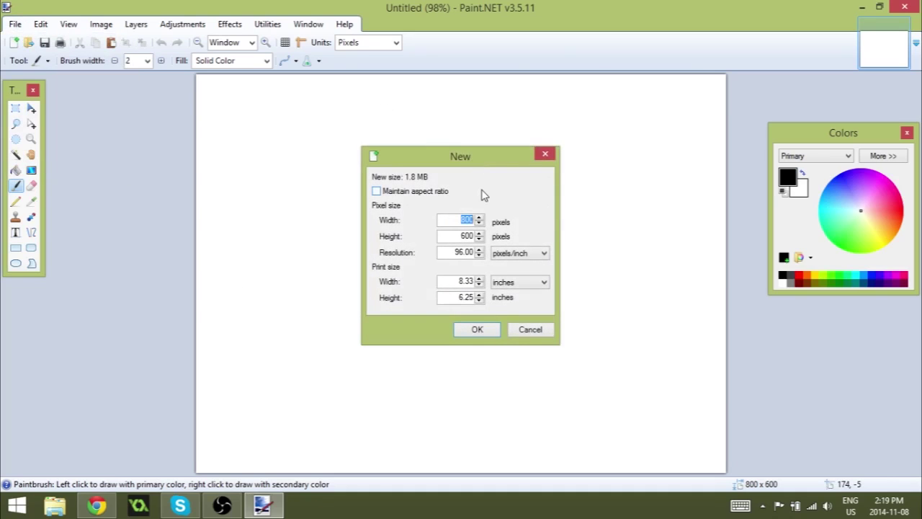
{"action": "type", "text": "1280"}
{"action": "key", "text": "Tab"}
{"action": "type", "text": "720"}
{"action": "key", "text": "Return"}
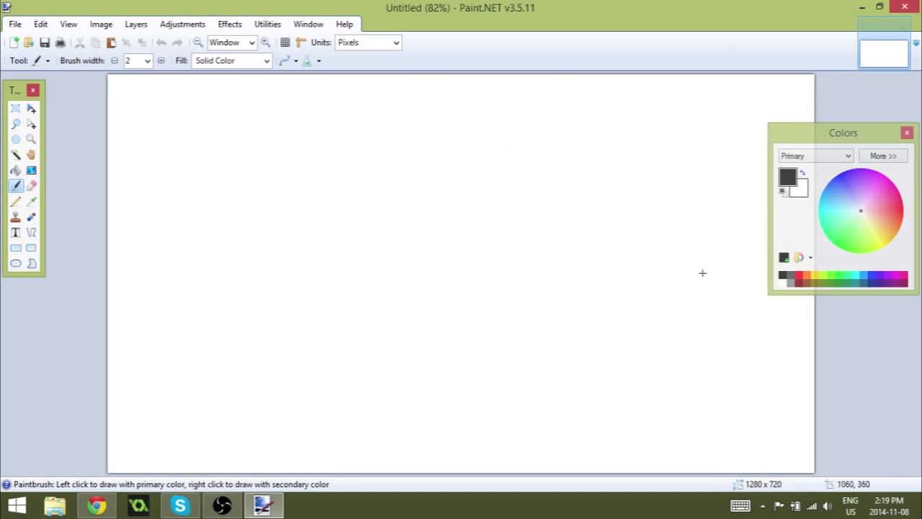
Step: Fill the canvas green with the Paint Bucket, then set the primary colour to white
{"action": "left_click", "coordinate": [836, 283]}
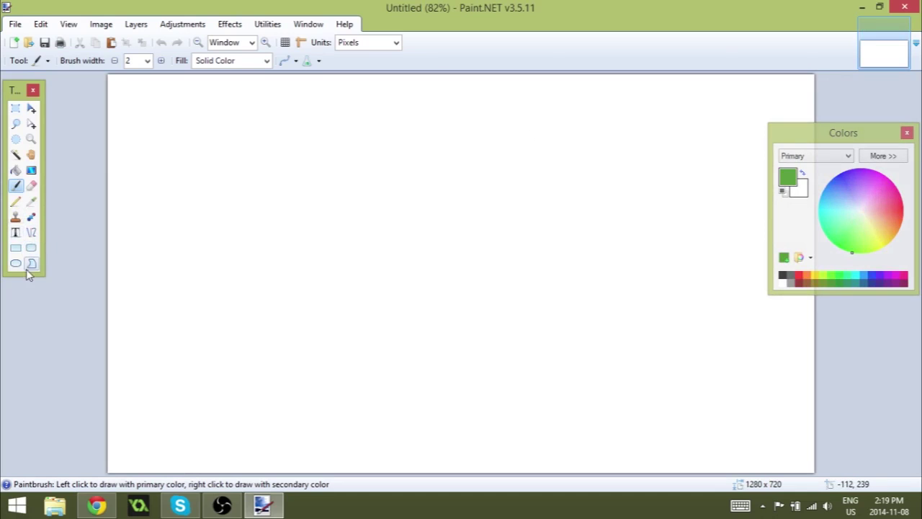
{"action": "left_click", "coordinate": [15, 170]}
{"action": "left_click", "coordinate": [236, 212]}
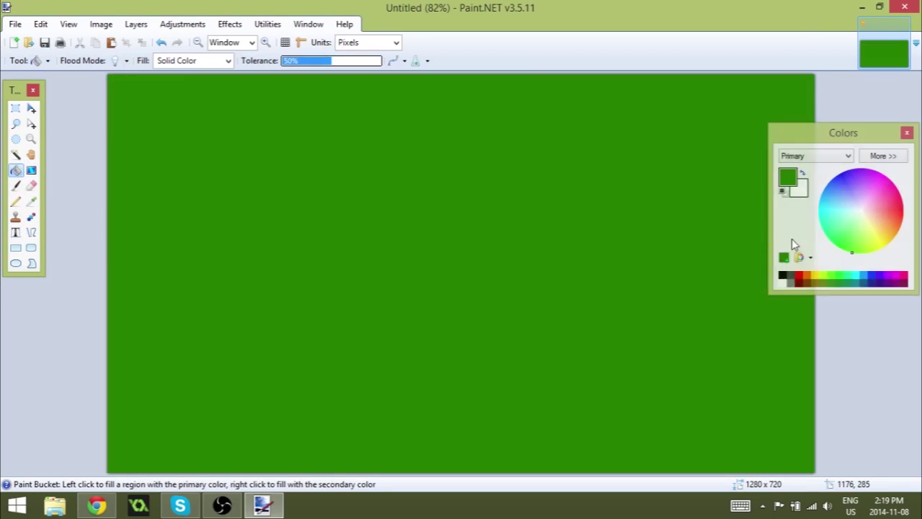
{"action": "left_click", "coordinate": [783, 282]}
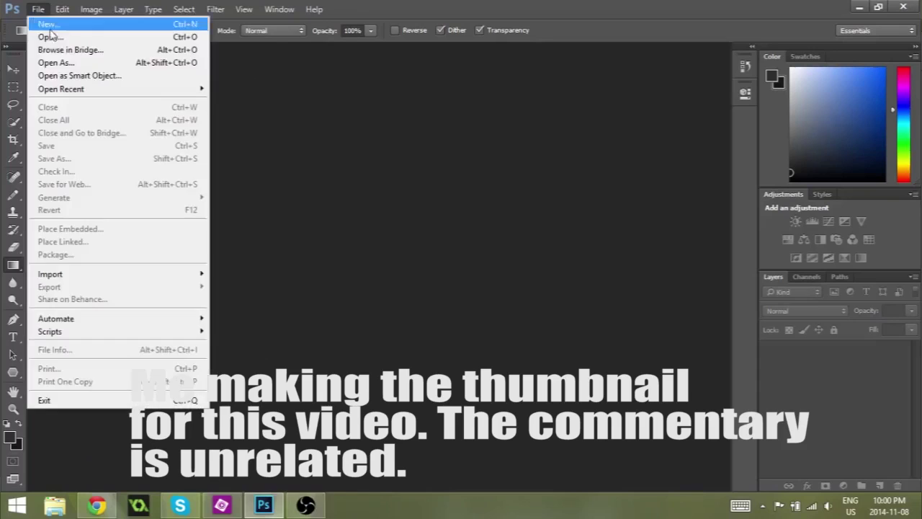
Step: Create a new 1280 × 720 document
{"action": "left_click", "coordinate": [58, 36]}
{"action": "key", "text": "Escape"}
{"action": "key", "text": "ctrl+n"}
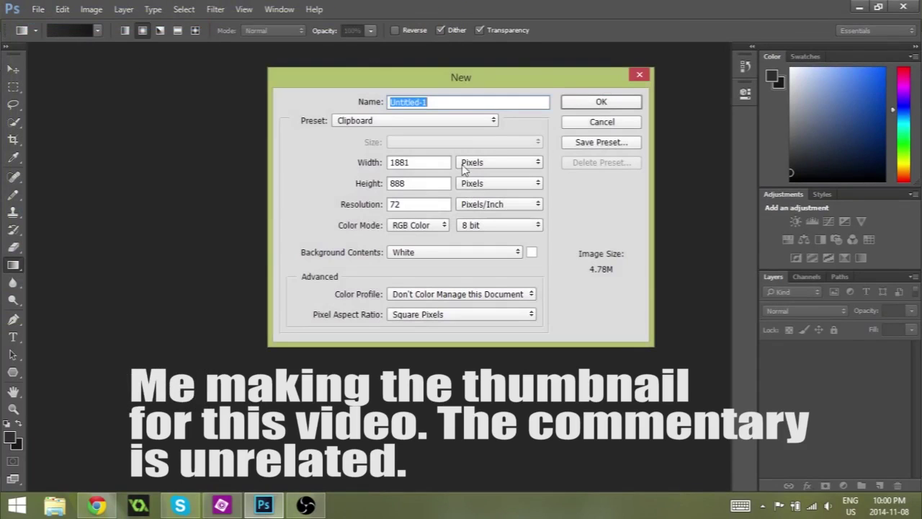
{"action": "double_click", "coordinate": [418, 162]}
{"action": "type", "text": "1280"}
{"action": "double_click", "coordinate": [418, 183]}
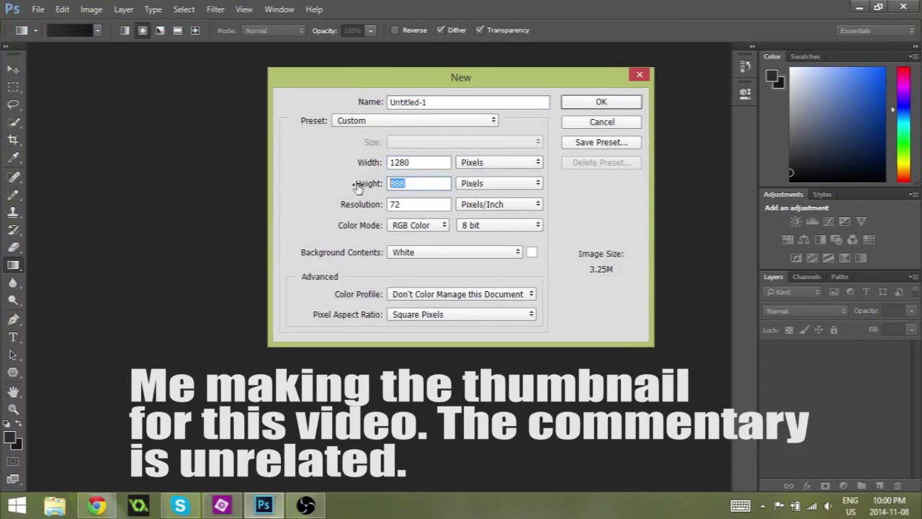
{"action": "type", "text": "720"}
{"action": "left_click", "coordinate": [620, 103]}
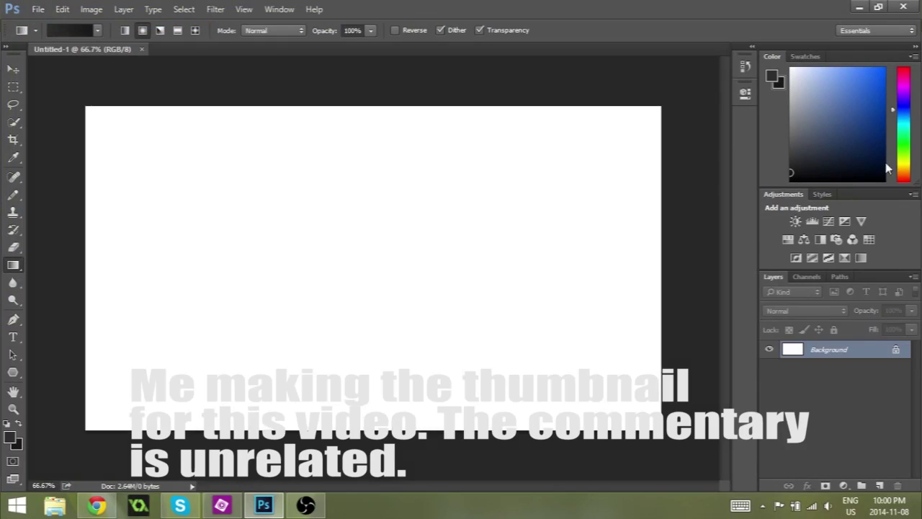
Step: Set a saturated orange foreground and a pale orange background colour
{"action": "left_click", "coordinate": [904, 170]}
{"action": "left_click", "coordinate": [884, 68]}
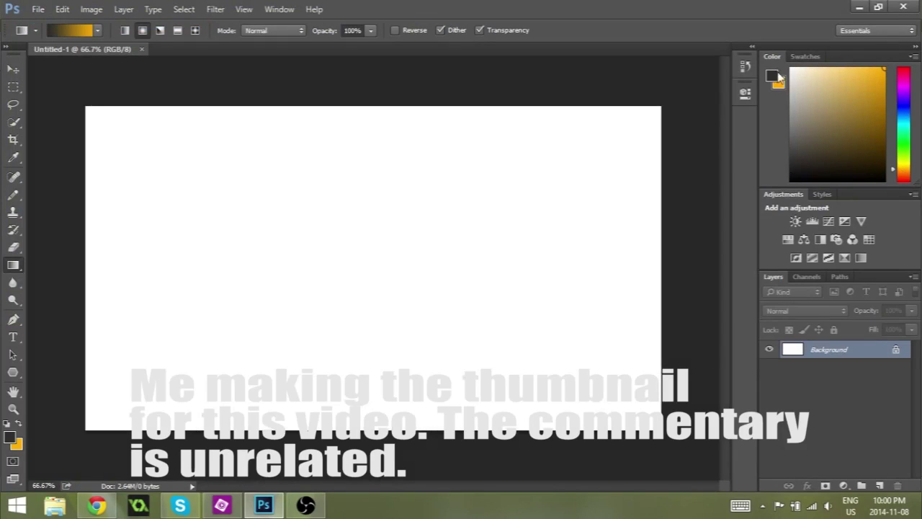
{"action": "left_click", "coordinate": [772, 75]}
{"action": "left_click", "coordinate": [904, 170]}
{"action": "left_click", "coordinate": [884, 69]}
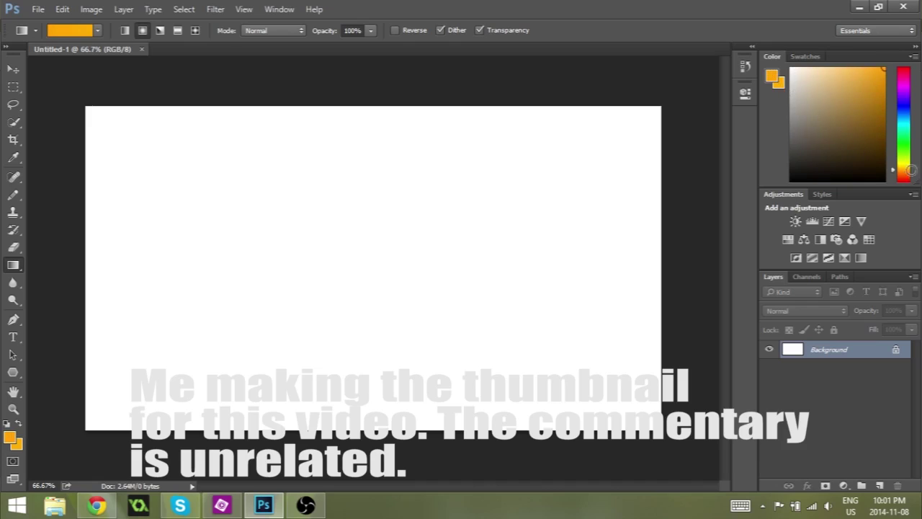
{"action": "left_click", "coordinate": [780, 82]}
{"action": "left_click", "coordinate": [793, 75]}
{"action": "left_click", "coordinate": [857, 75]}
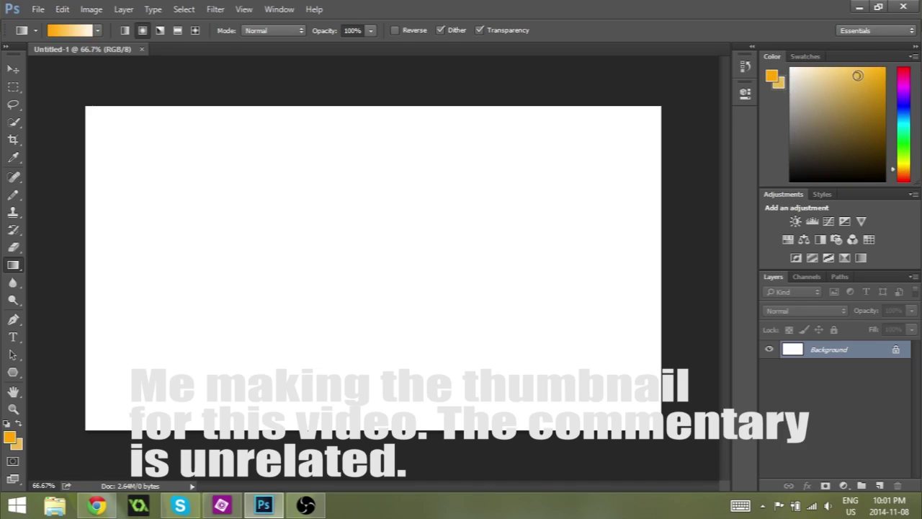
Step: Draw a top-to-bottom linear gradient of orange fading lighter downward
{"action": "left_click_drag", "start_coordinate": [363, 145], "coordinate": [348, 375]}
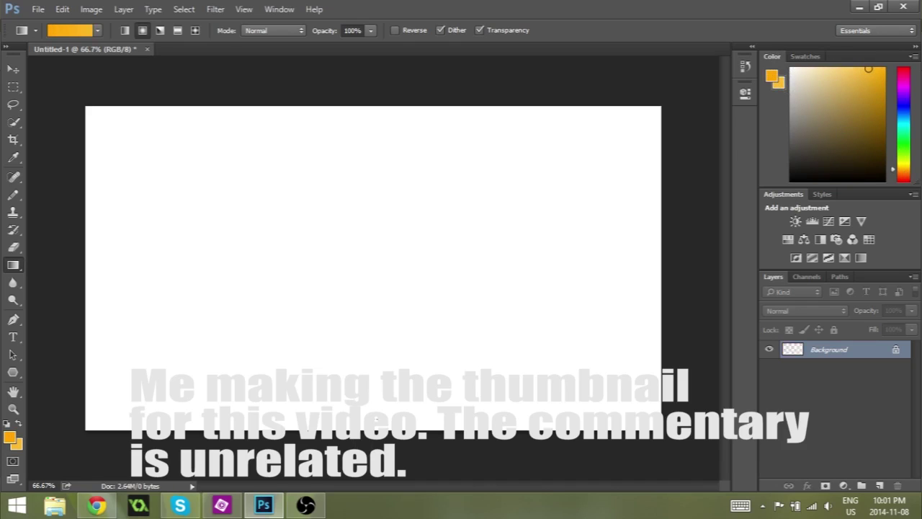
{"action": "key", "text": "ctrl+z"}
{"action": "left_click", "coordinate": [125, 30]}
{"action": "left_click_drag", "start_coordinate": [345, 191], "coordinate": [349, 428]}
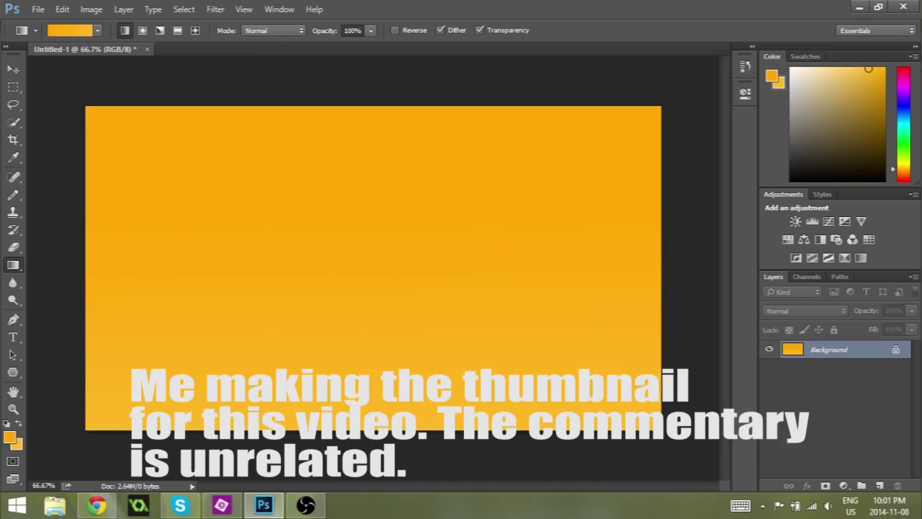
{"action": "left_click", "coordinate": [826, 68]}
{"action": "left_click_drag", "start_coordinate": [351, 247], "coordinate": [350, 411]}
{"action": "left_click_drag", "start_coordinate": [403, 145], "coordinate": [405, 369]}
{"action": "left_click", "coordinate": [216, 10]}
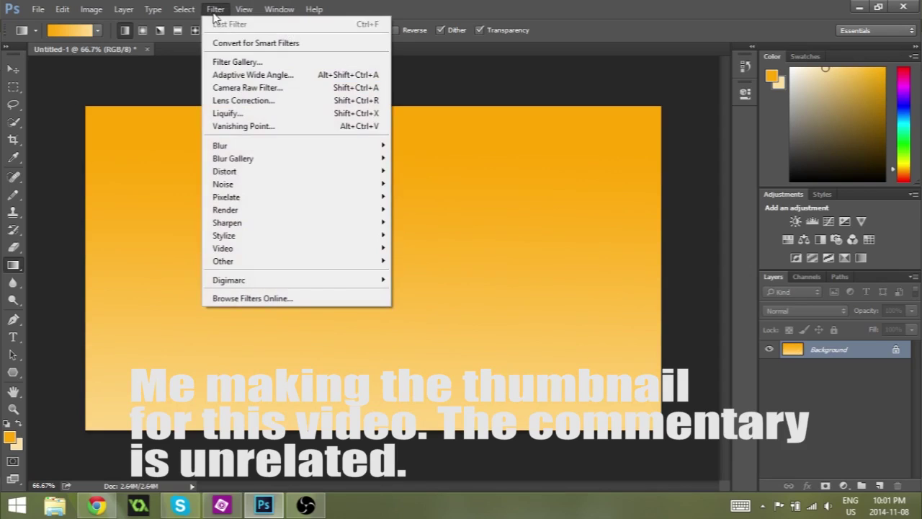
Step: Apply a Wave filter with about 344 generators, minimum wavelength 64 and minimum amplitude 129
{"action": "mouse_move", "coordinate": [238, 171]}
{"action": "left_click", "coordinate": [175, 260]}
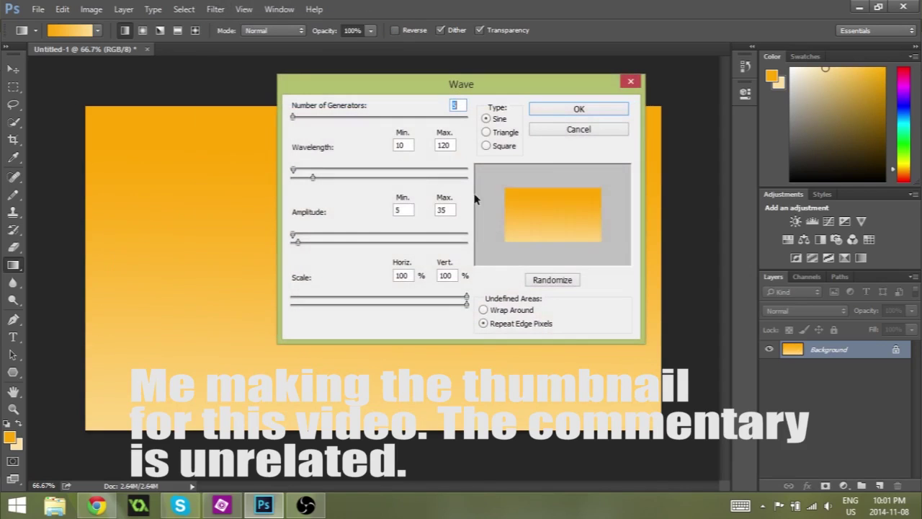
{"action": "key", "text": "alt+Tab"}
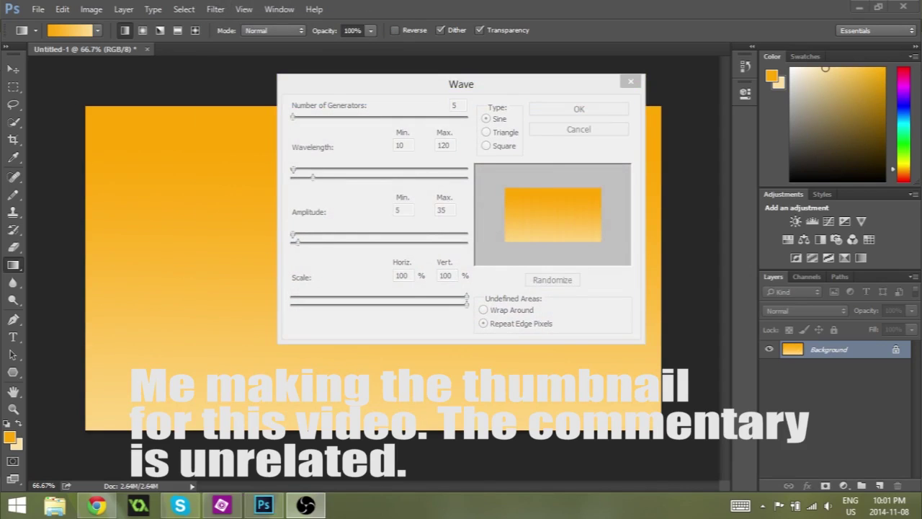
{"action": "left_click_drag", "start_coordinate": [292, 119], "coordinate": [351, 142]}
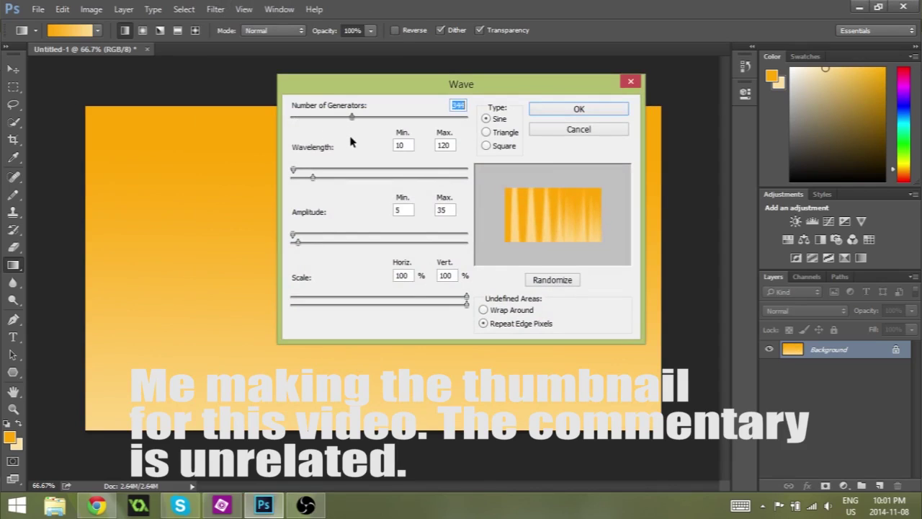
{"action": "double_click", "coordinate": [411, 144]}
{"action": "type", "text": "64"}
{"action": "key", "text": "Tab"}
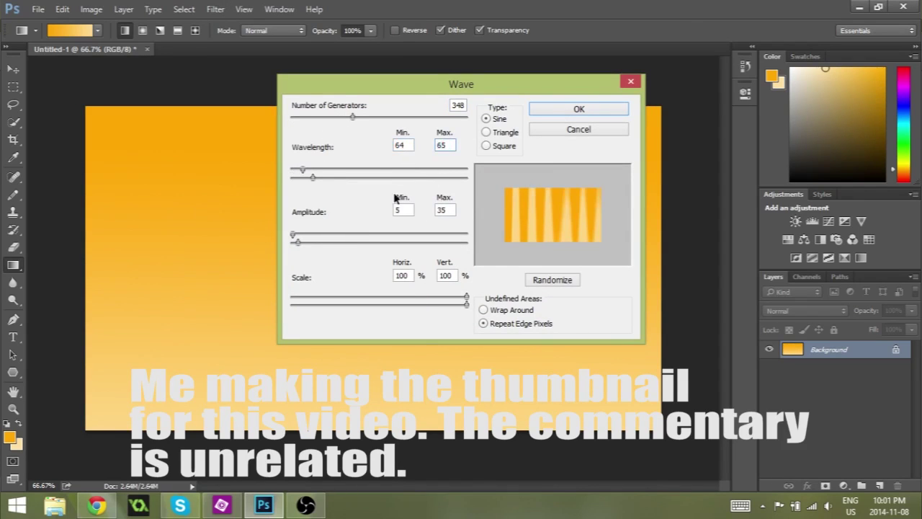
{"action": "key", "text": "Tab"}
{"action": "type", "text": "129"}
{"action": "key", "text": "Tab"}
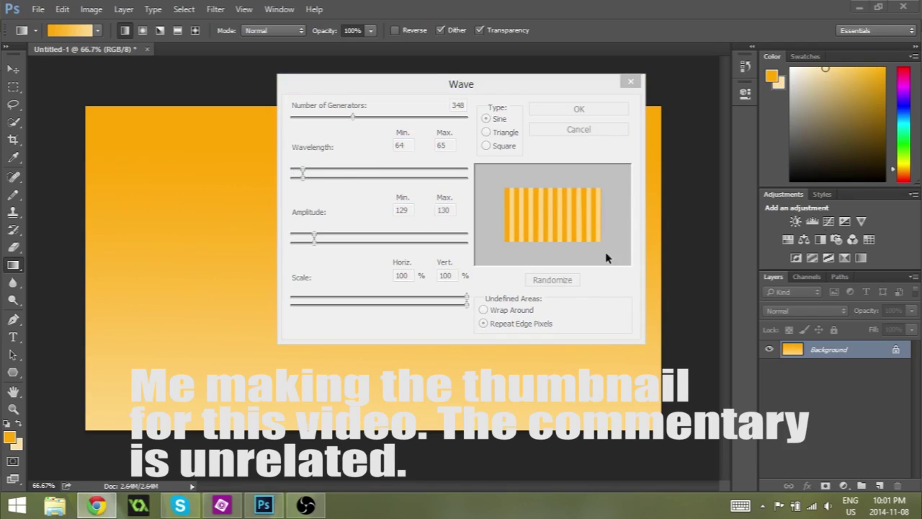
{"action": "left_click", "coordinate": [581, 108]}
Step: Apply Polar Coordinates to turn the stripes into an orange sunburst
{"action": "left_click", "coordinate": [215, 9]}
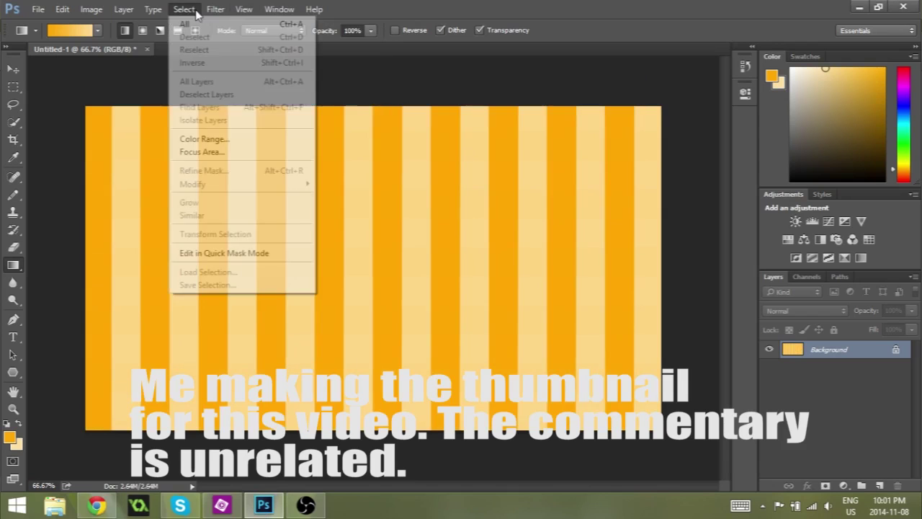
{"action": "mouse_move", "coordinate": [228, 171]}
{"action": "left_click", "coordinate": [190, 198]}
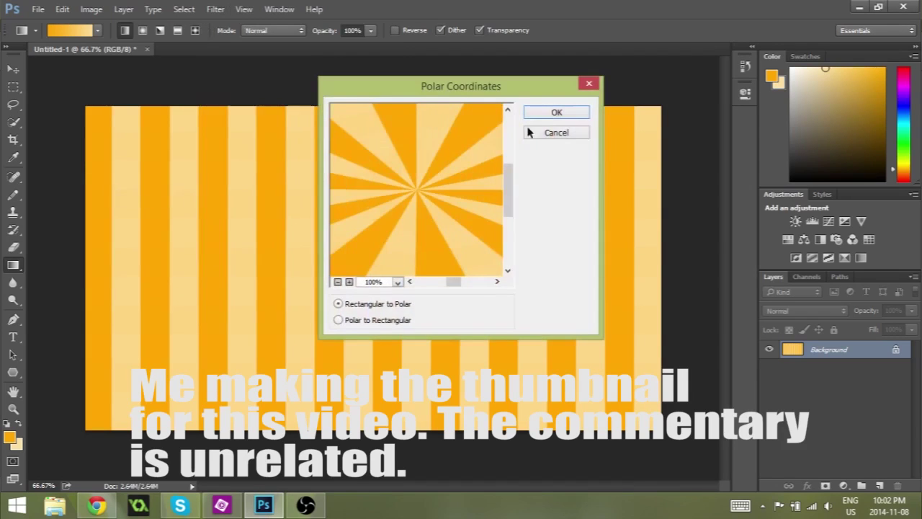
{"action": "left_click", "coordinate": [552, 111]}
Step: Use Save As to save the sunburst as a JPEG on the Desktop
{"action": "left_click", "coordinate": [38, 8]}
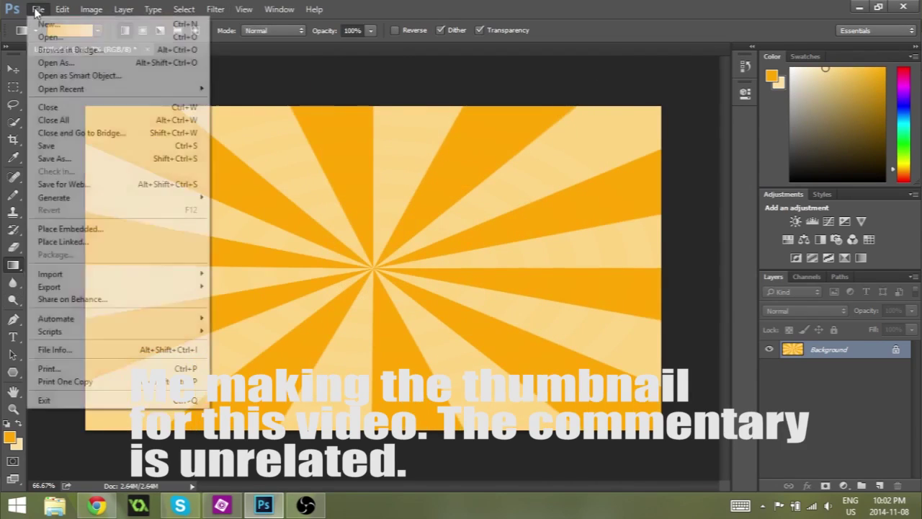
{"action": "left_click", "coordinate": [58, 172]}
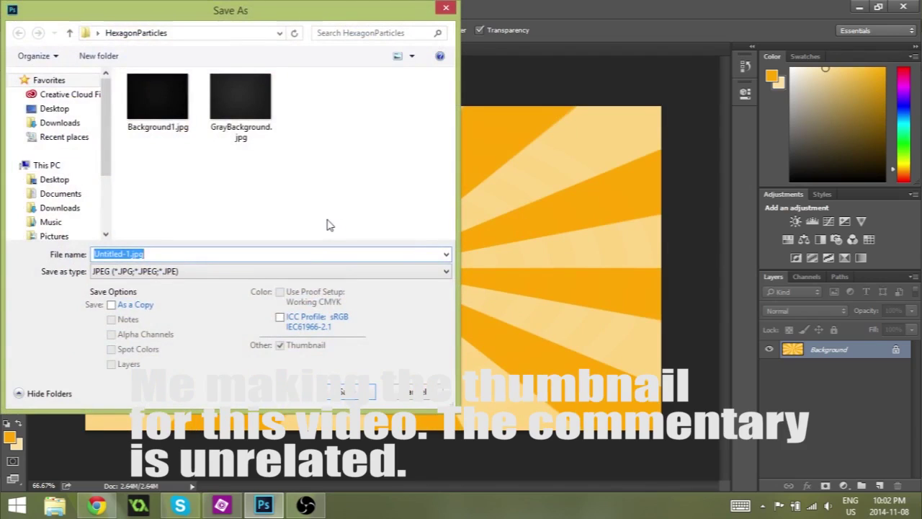
{"action": "left_click", "coordinate": [54, 108]}
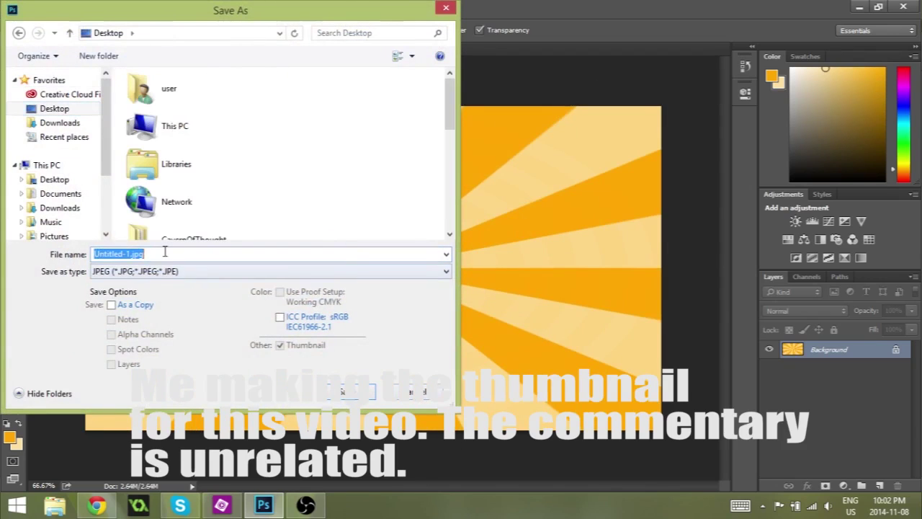
Step: Open the saved sunburst background image in Paint.NET
{"action": "type", "text": "HowMakeVids"}
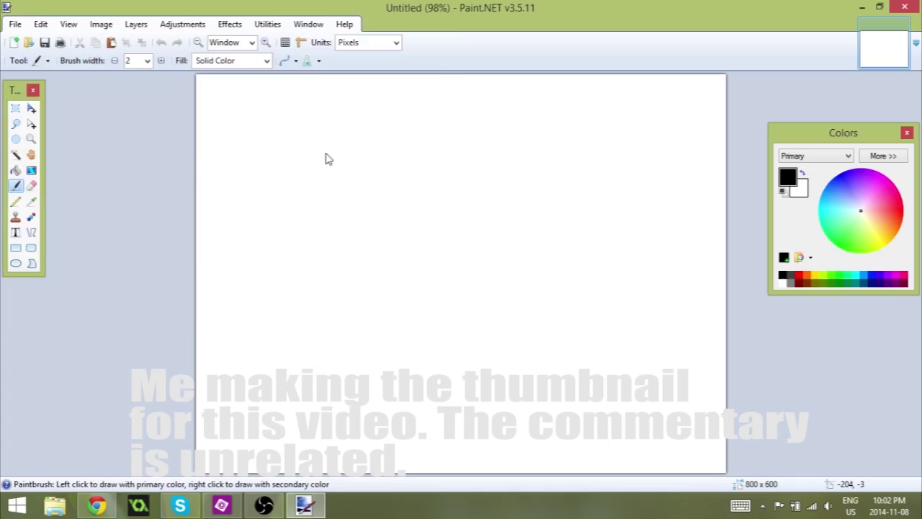
{"action": "key", "text": "ctrl+o"}
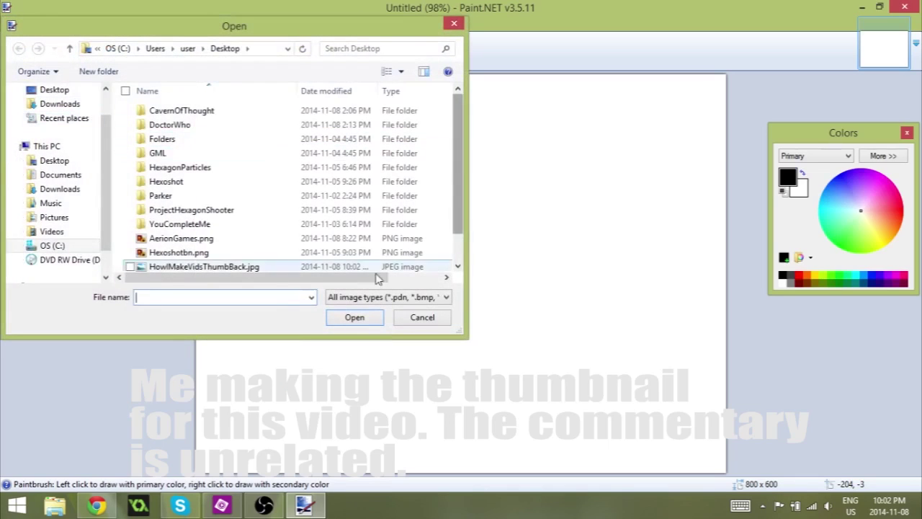
{"action": "left_click", "coordinate": [268, 262]}
{"action": "key", "text": "Return"}
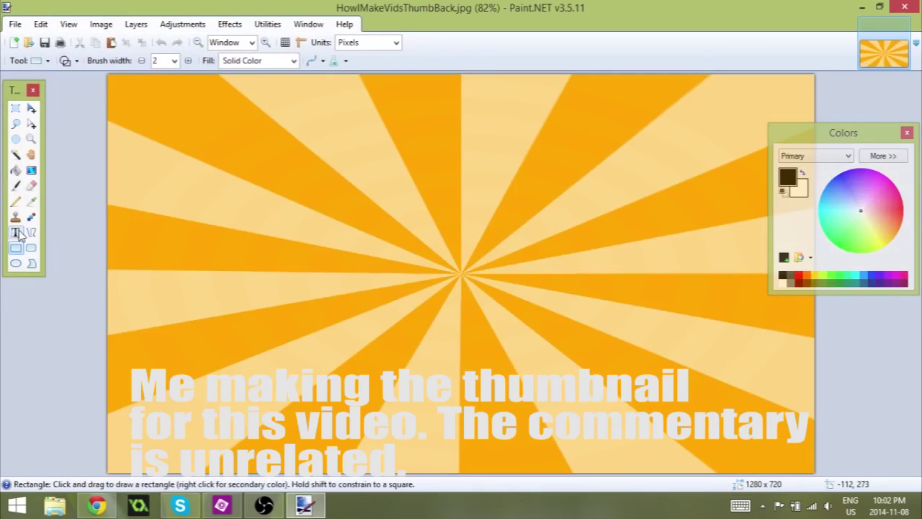
Step: Set up the Text tool with a cream colour and the Impact font
{"action": "left_click", "coordinate": [15, 232]}
{"action": "left_click", "coordinate": [782, 282]}
{"action": "left_click", "coordinate": [235, 207]}
{"action": "left_click", "coordinate": [171, 61]}
{"action": "type", "text": "impact"}
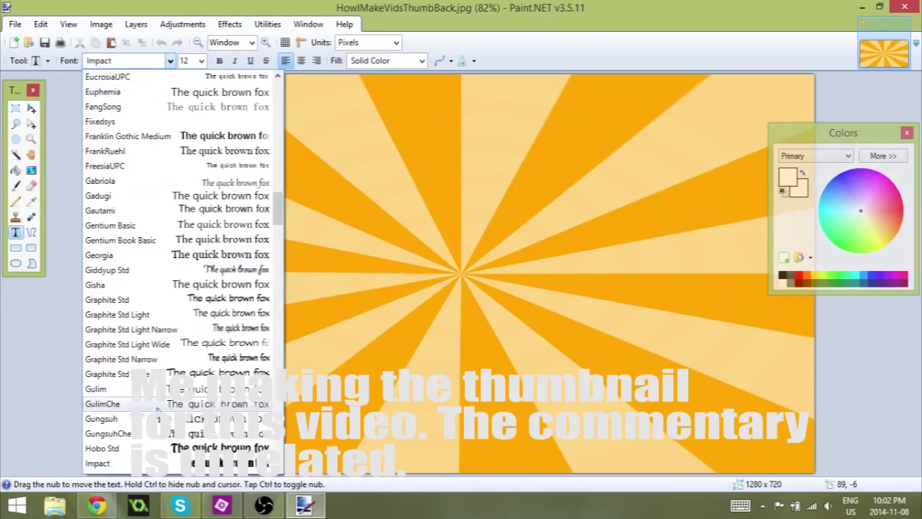
{"action": "key", "text": "Return"}
{"action": "left_click", "coordinate": [201, 60]}
Step: Type 'HOW I MAKE' in Impact at size 192 and position it near the top
{"action": "left_click", "coordinate": [191, 266]}
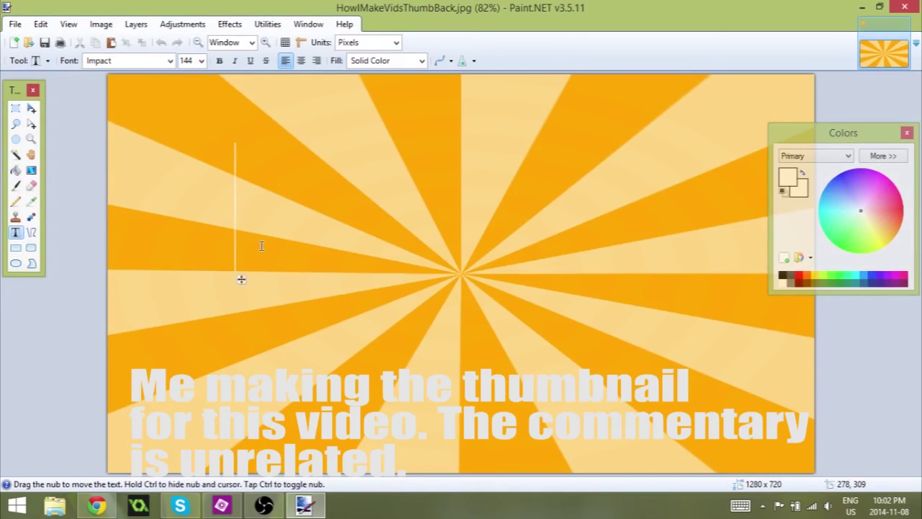
{"action": "type", "text": "HOW I MAKE"}
{"action": "left_click", "coordinate": [201, 60]}
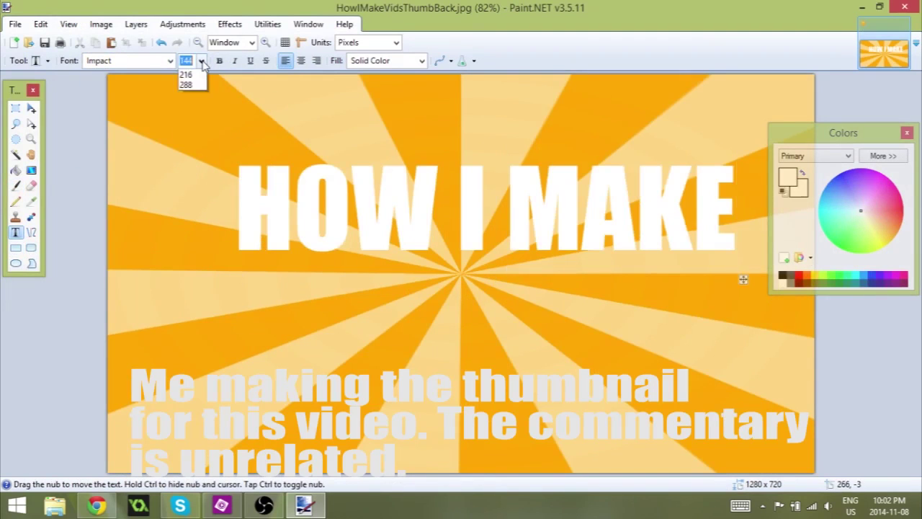
{"action": "left_click_drag", "start_coordinate": [808, 314], "coordinate": [550, 222]}
{"action": "left_click", "coordinate": [201, 61]}
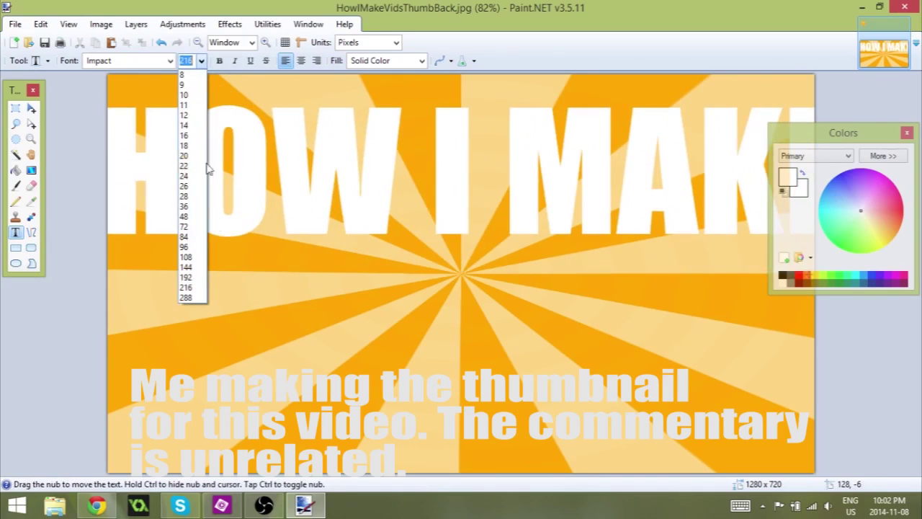
{"action": "left_click", "coordinate": [196, 283]}
{"action": "left_click", "coordinate": [907, 134]}
{"action": "left_click_drag", "start_coordinate": [774, 264], "coordinate": [803, 260]}
Step: Add 'MY' and 'VIDEOS' lines, stacking them beneath 'HOW I MAKE'
{"action": "left_click", "coordinate": [306, 357]}
{"action": "type", "text": "MY"}
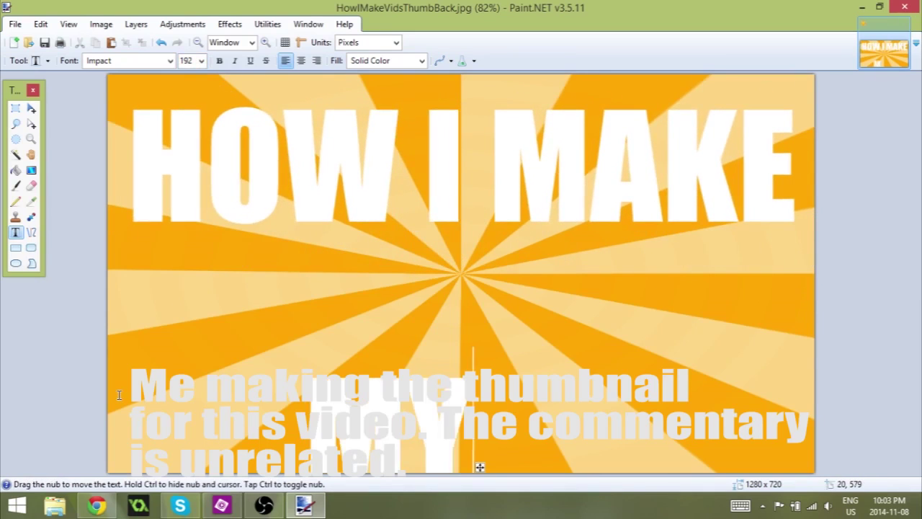
{"action": "left_click_drag", "start_coordinate": [480, 469], "coordinate": [548, 333]}
{"action": "left_click", "coordinate": [163, 445]}
{"action": "type", "text": "VIDEOS"}
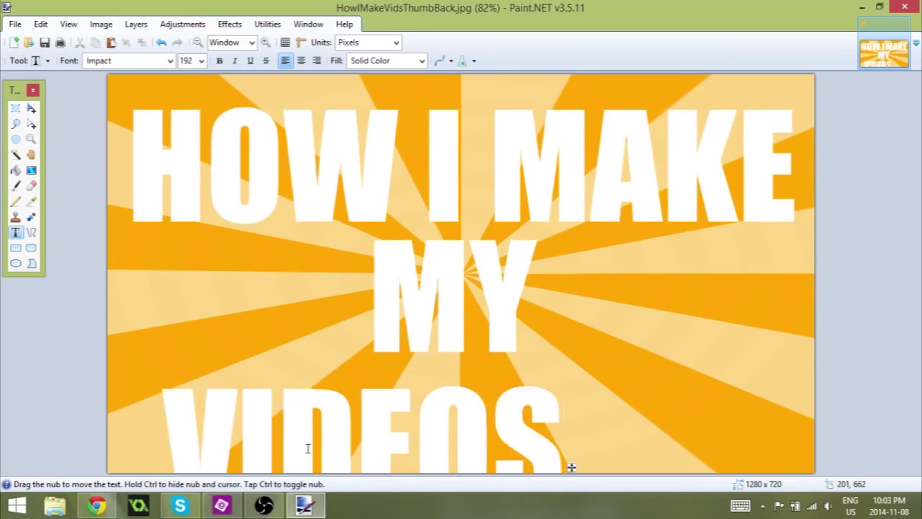
{"action": "left_click_drag", "start_coordinate": [571, 467], "coordinate": [659, 432]}
{"action": "key", "text": "ctrl+z"}
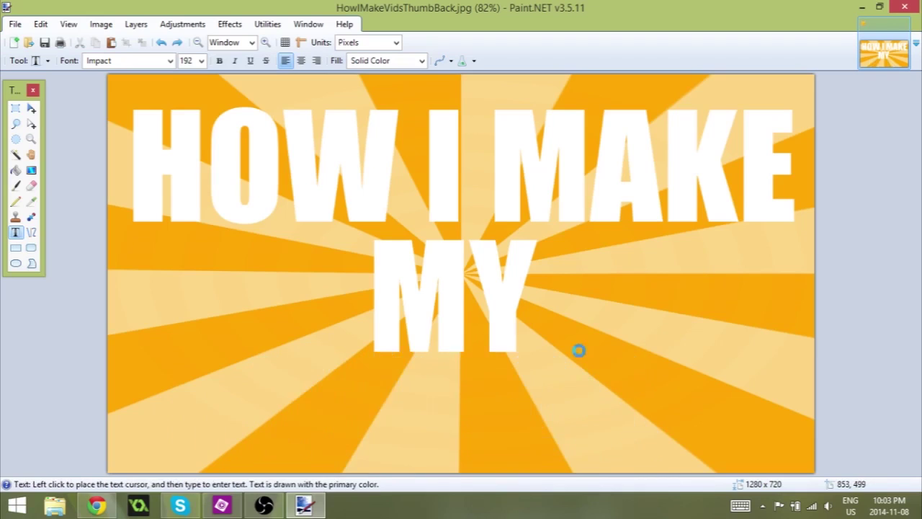
{"action": "key", "text": "ctrl+z"}
{"action": "left_click_drag", "start_coordinate": [569, 423], "coordinate": [552, 375]}
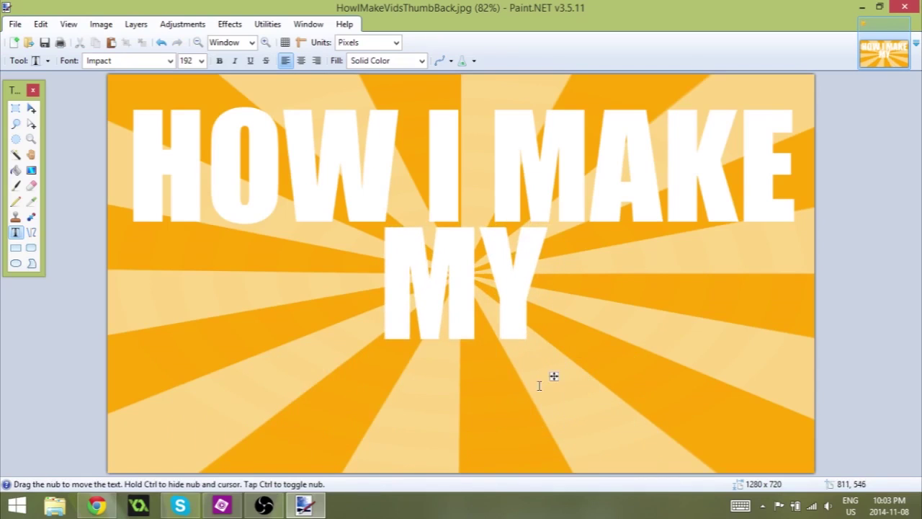
{"action": "left_click", "coordinate": [118, 423]}
{"action": "type", "text": "VIDEOS"}
{"action": "left_click_drag", "start_coordinate": [541, 462], "coordinate": [665, 471]}
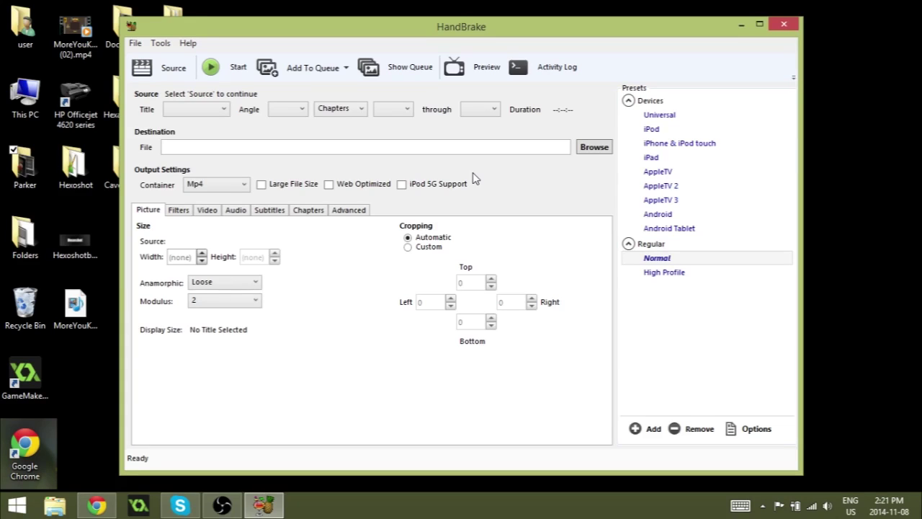
Step: Load MoreYouKnow (02).mp4 from the Desktop as HandBrake's source
{"action": "left_click", "coordinate": [157, 67]}
{"action": "left_click_drag", "start_coordinate": [574, 126], "coordinate": [565, 291]}
{"action": "scroll", "coordinate": [565, 291], "scroll_direction": "up", "scroll_amount": 5}
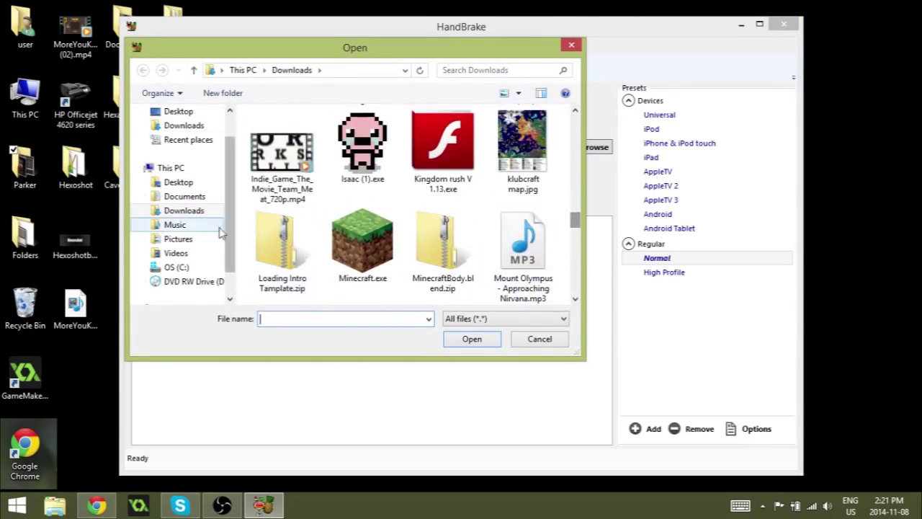
{"action": "left_click", "coordinate": [207, 187]}
{"action": "scroll", "coordinate": [578, 175], "scroll_direction": "down", "scroll_amount": 3}
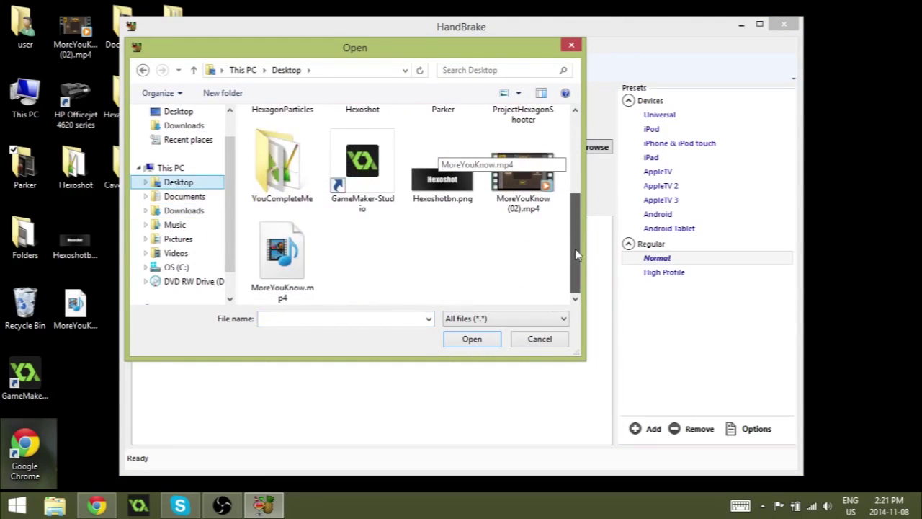
{"action": "scroll", "coordinate": [561, 216], "scroll_direction": "down", "scroll_amount": 2}
{"action": "double_click", "coordinate": [519, 181]}
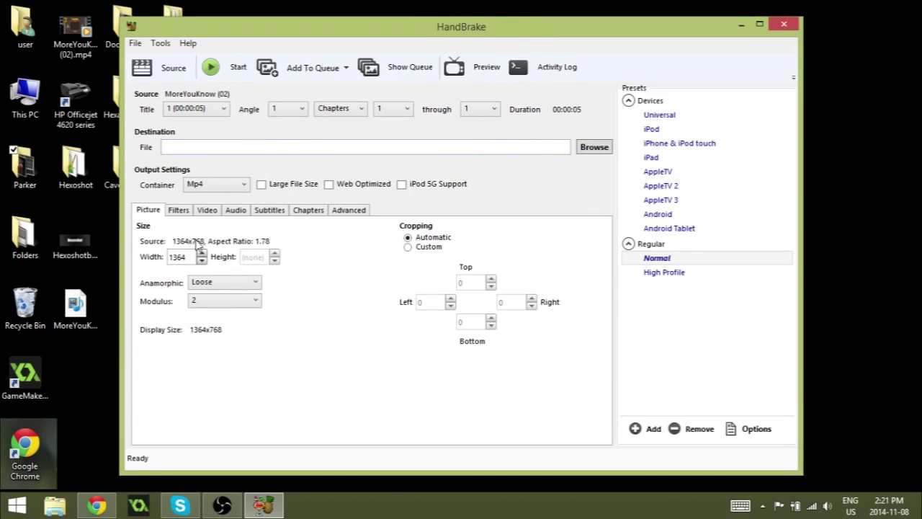
Step: Close HandBrake with MoreYouKnow (02) still loaded and no destination set
{"action": "left_click", "coordinate": [262, 150]}
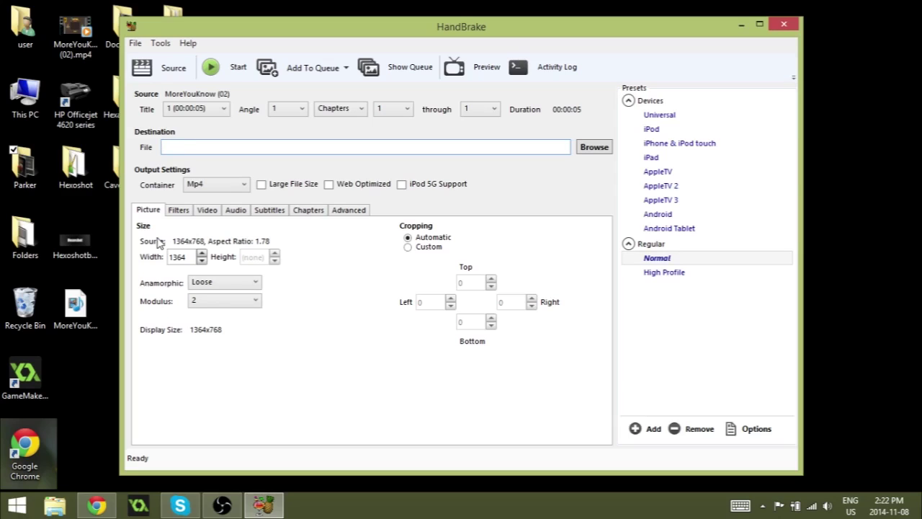
{"action": "left_click", "coordinate": [784, 23]}
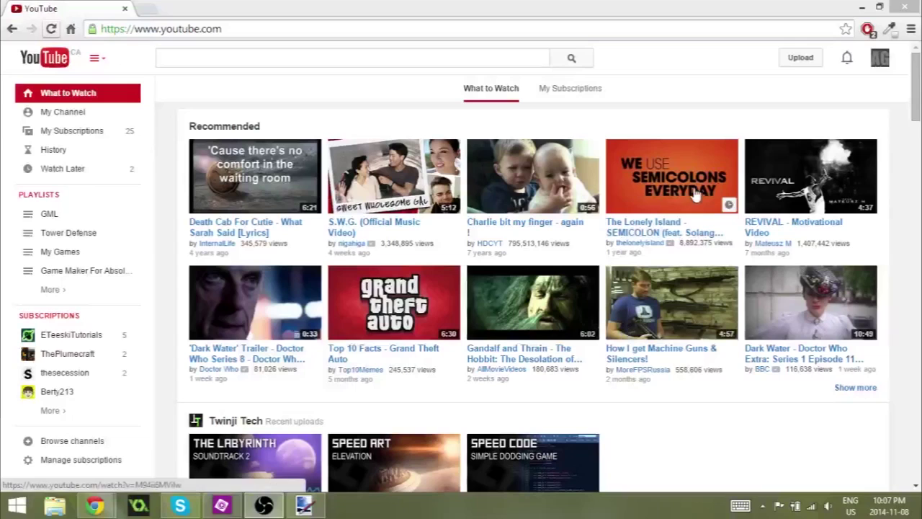
Step: Upload MoreYouKnow (03).mp4 from the Desktop to YouTube
{"action": "left_click", "coordinate": [809, 60]}
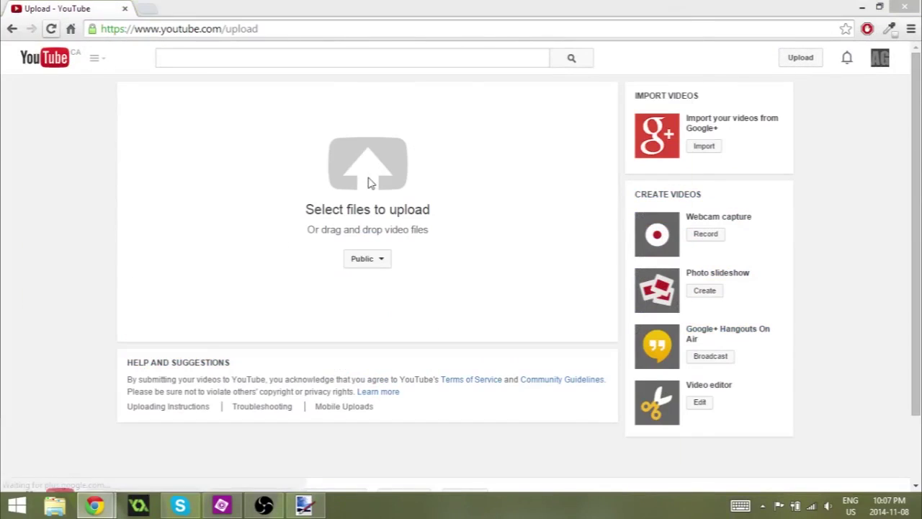
{"action": "left_click", "coordinate": [371, 177]}
{"action": "left_click", "coordinate": [54, 180]}
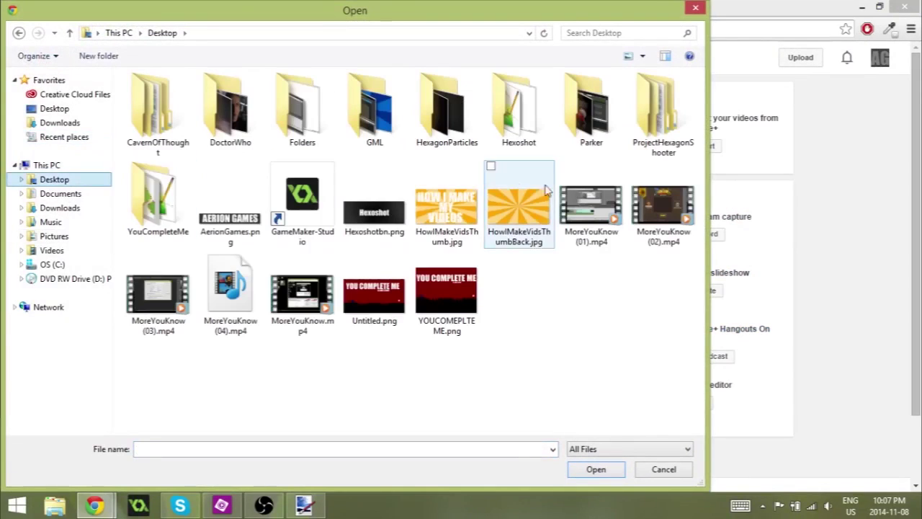
{"action": "double_click", "coordinate": [173, 328]}
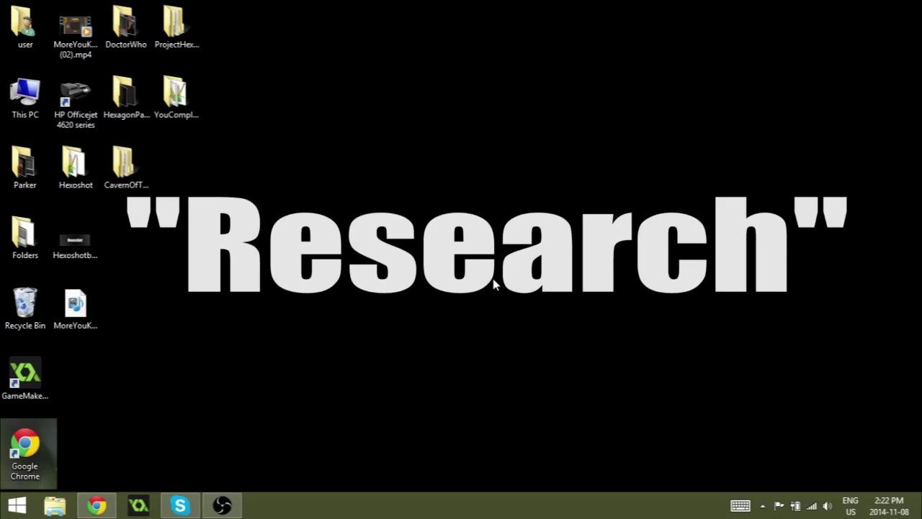
{"action": "left_click_drag", "start_coordinate": [56, 424], "coordinate": [84, 453]}
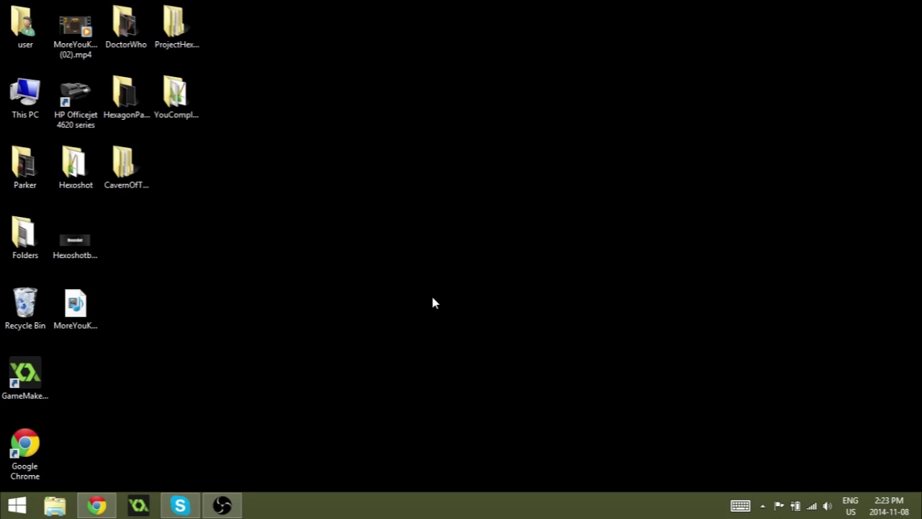
{"action": "left_click", "coordinate": [222, 505]}
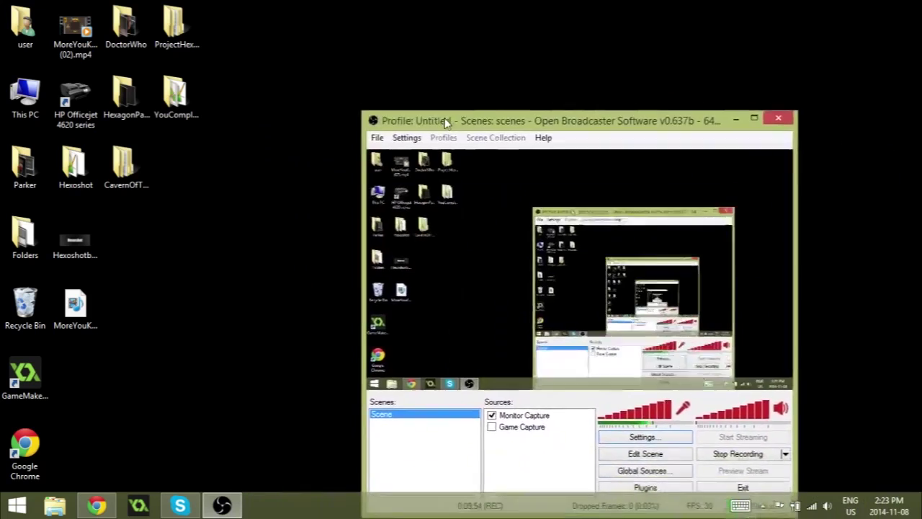
{"action": "left_click", "coordinate": [222, 505]}
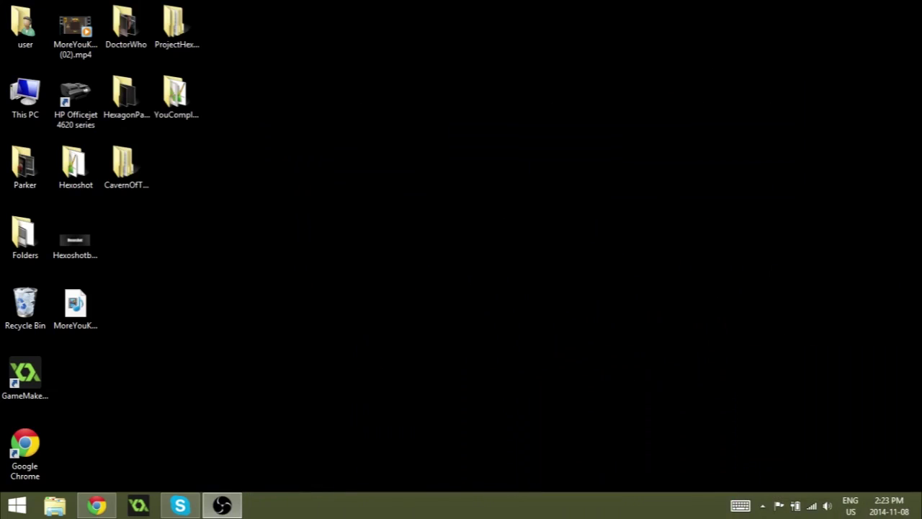